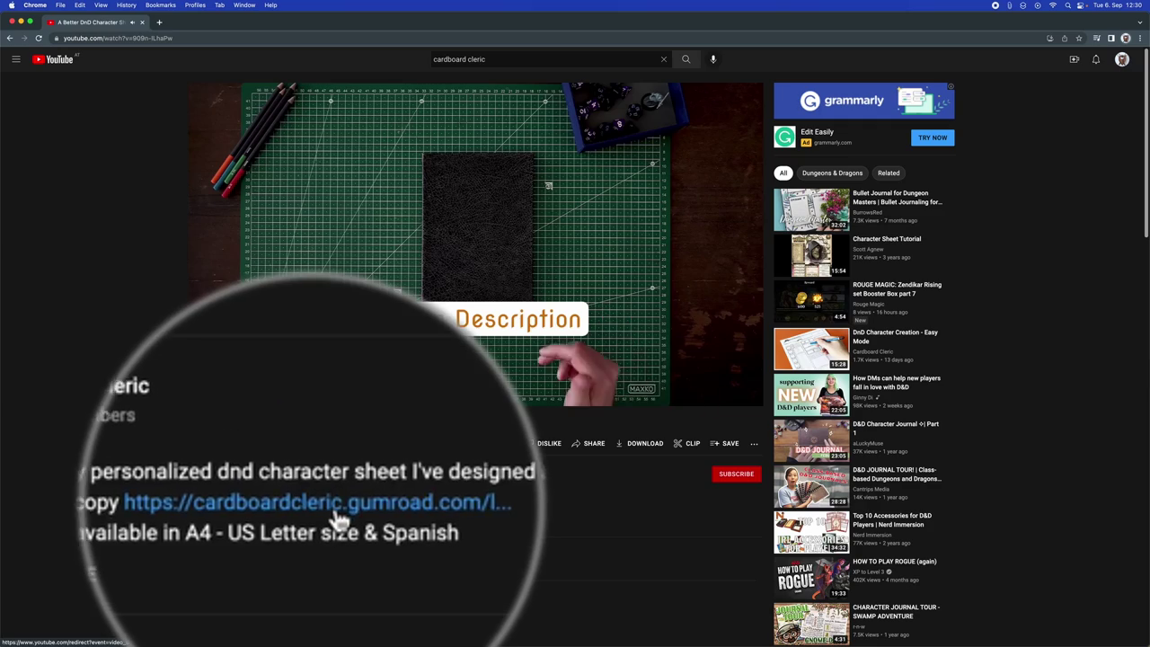
Get the D&D 5e character sheet on Gumroad for $0, giving an email address at checkout.
left_click(336, 518)
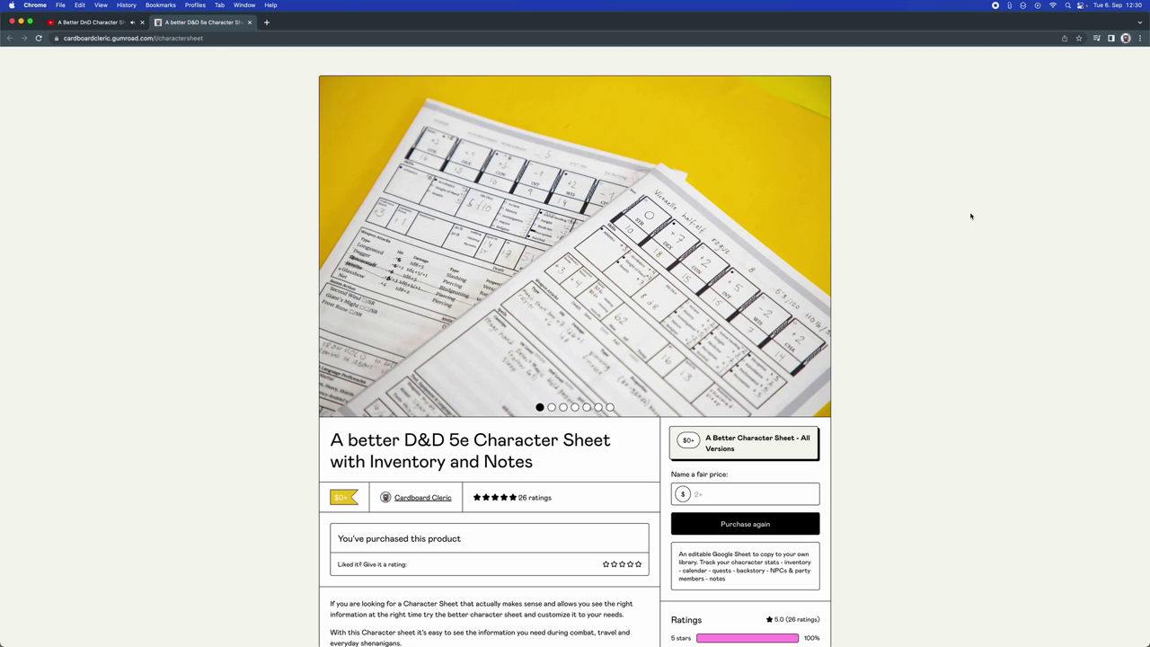
scroll(907, 296, "down", 3)
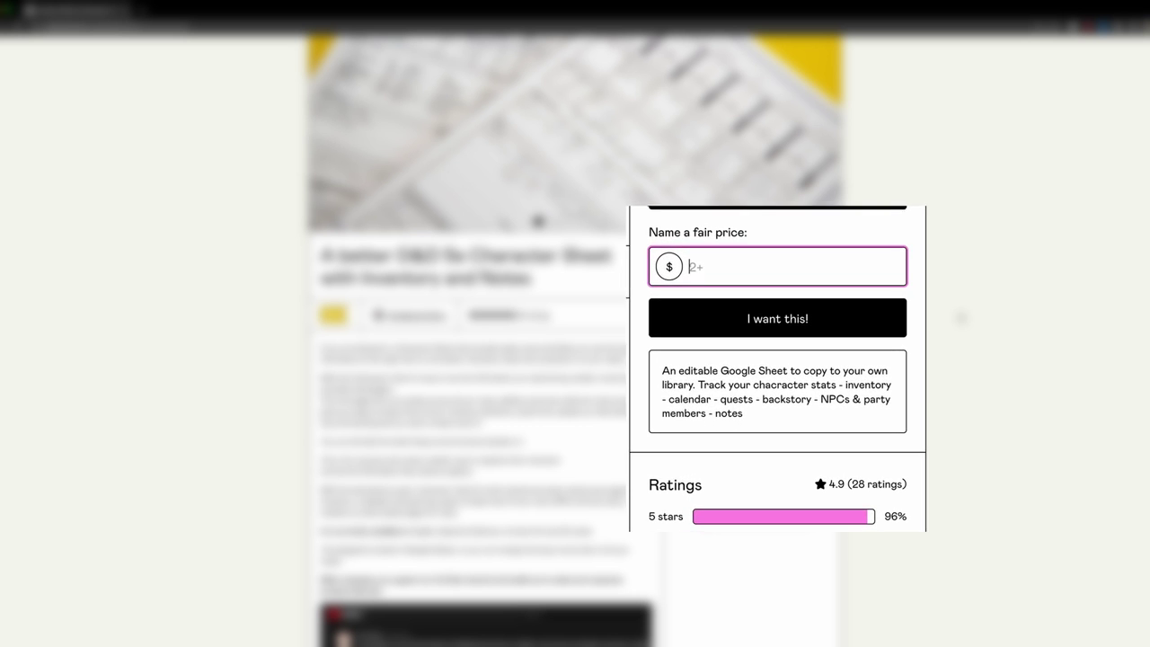
type("0")
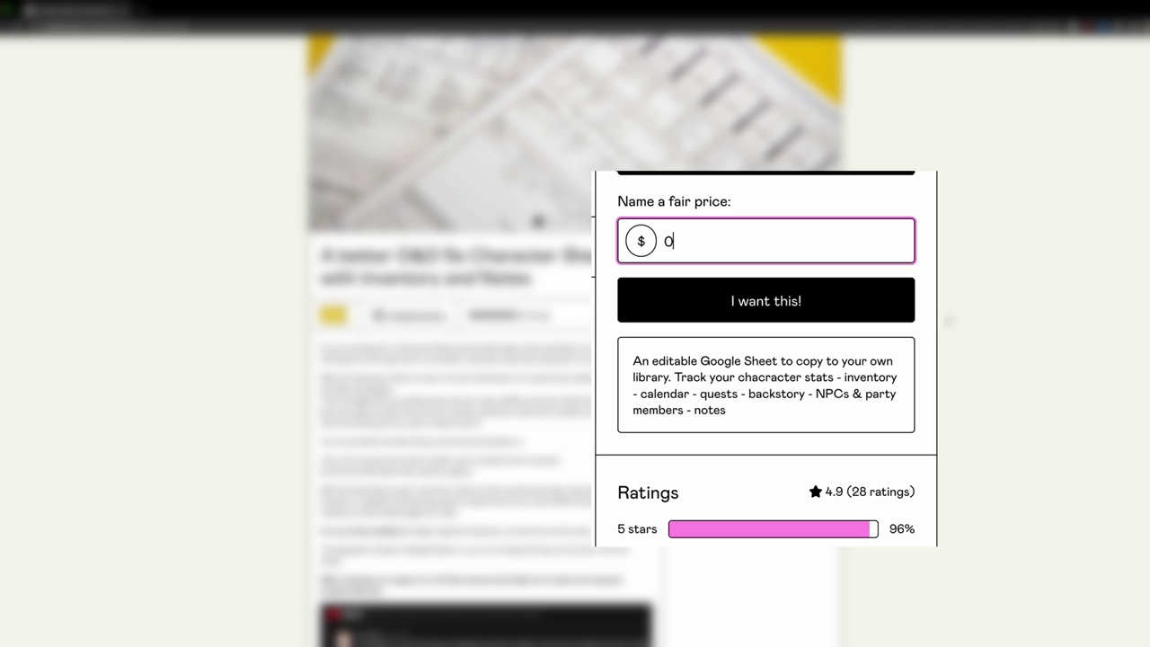
left_click(764, 309)
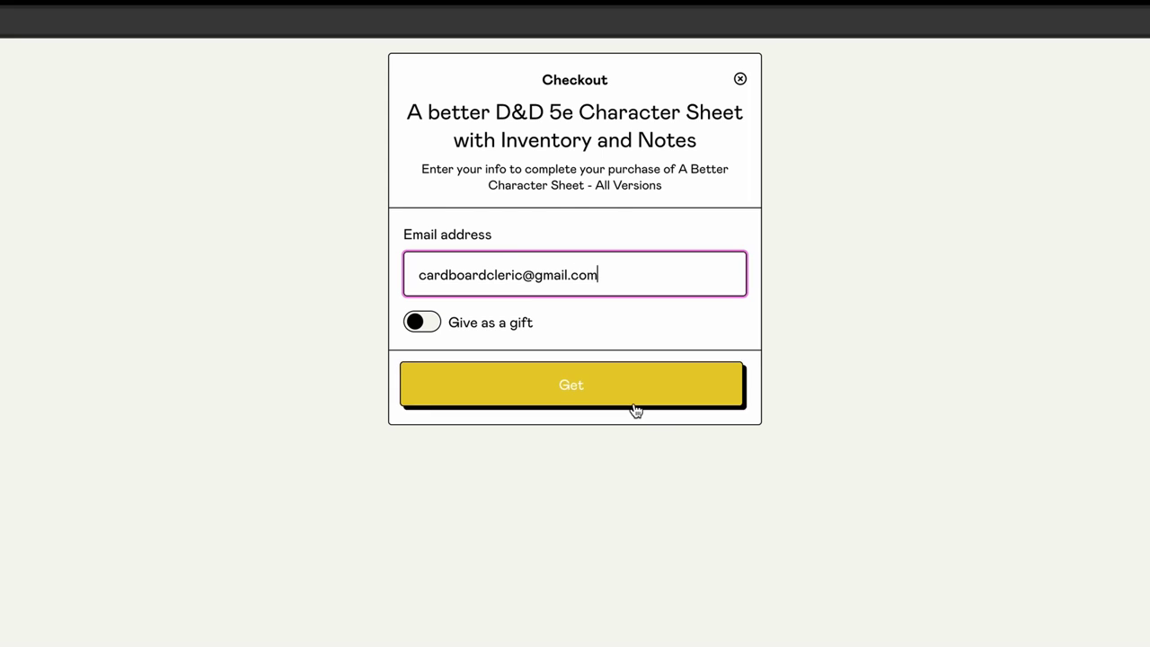
left_click(634, 408)
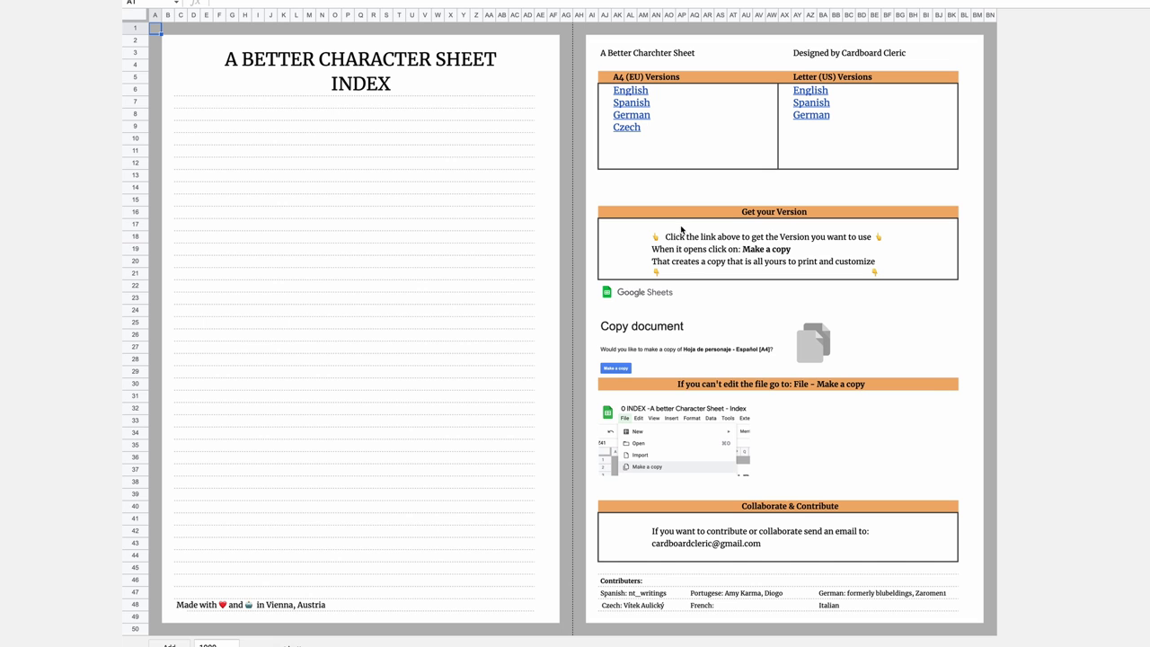
Open the Copy document page for the English Letter (US) version from the Index sheet.
mouse_move(633, 95)
mouse_move(857, 112)
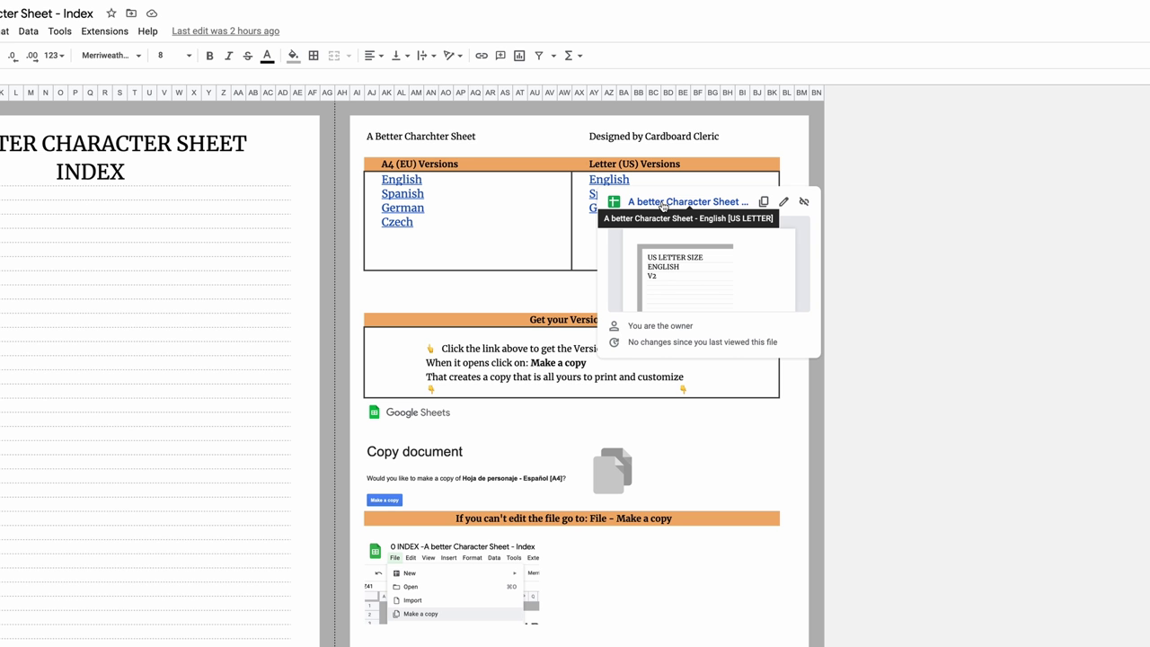
Make a copy of the US Letter sheet, inspect its Tool Box symbols, and go to 1 Caster Sheet.
left_click(662, 203)
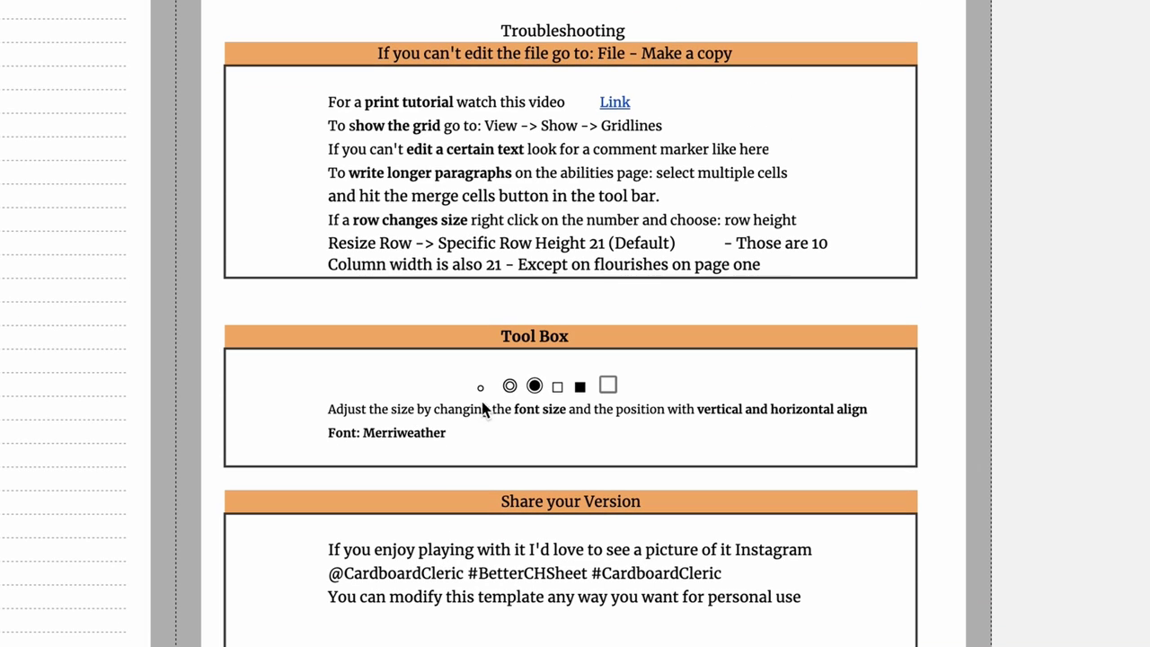
mouse_move(485, 391)
left_mouse_down()
mouse_move(548, 400)
mouse_move(628, 388)
left_mouse_up()
left_click(632, 386)
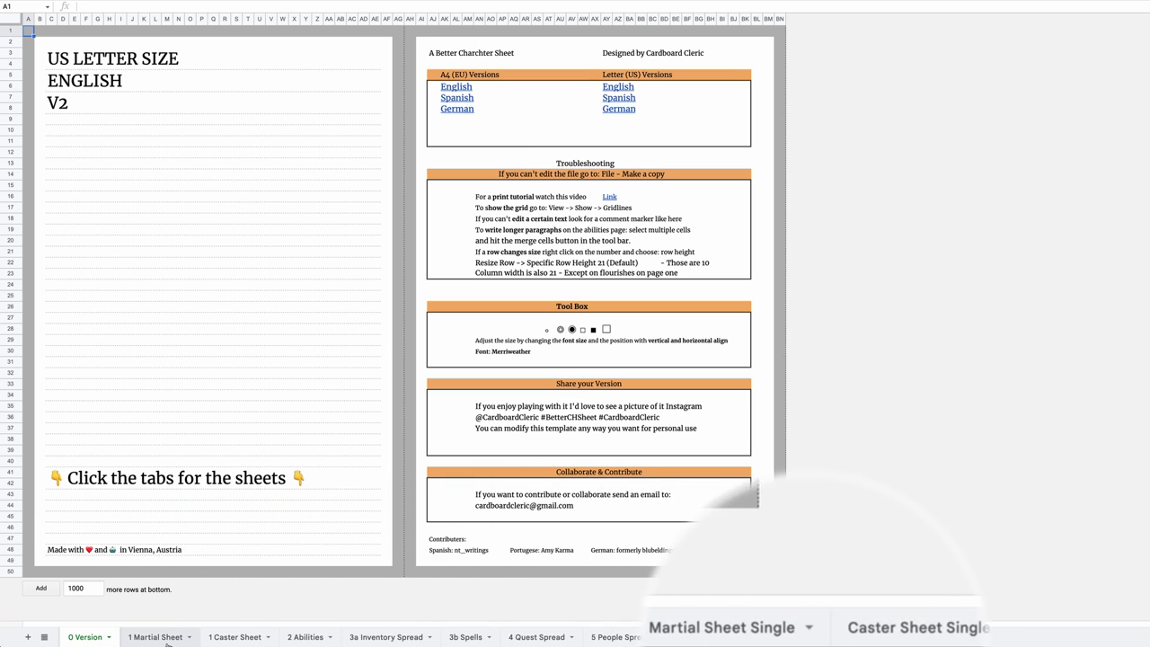
left_click(234, 637)
Browse the 1 Caster Sheet and 3b Spells pages, then select the new Copper label cell.
scroll(600, 533, "down", 1)
scroll(600, 533, "up", 1)
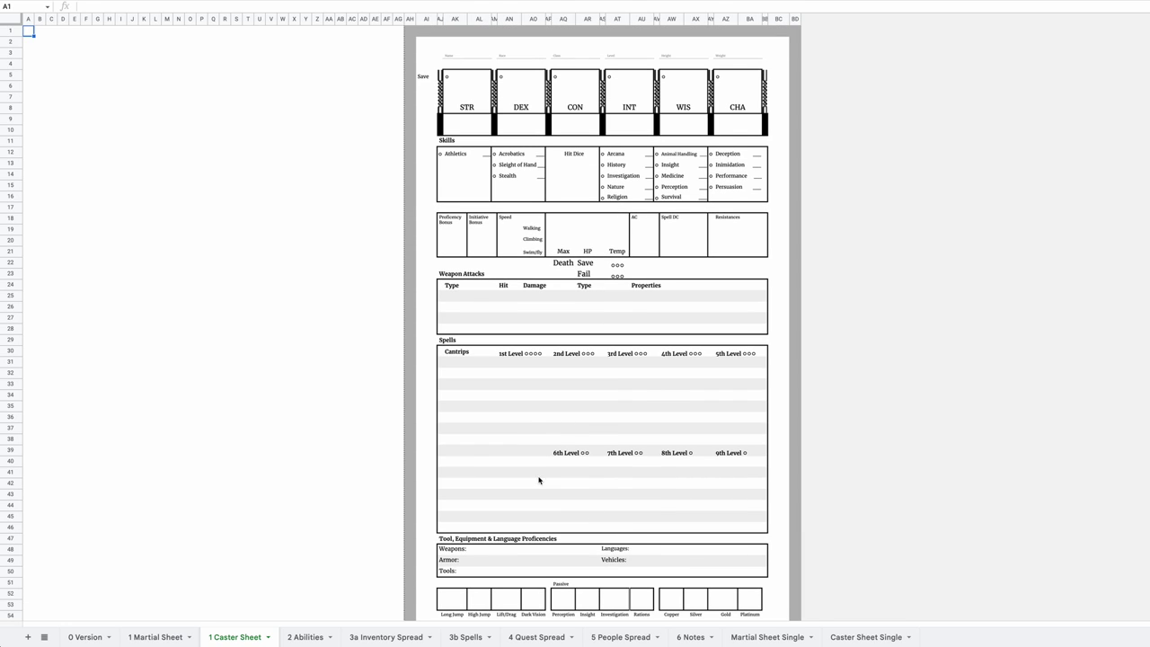
left_click(476, 638)
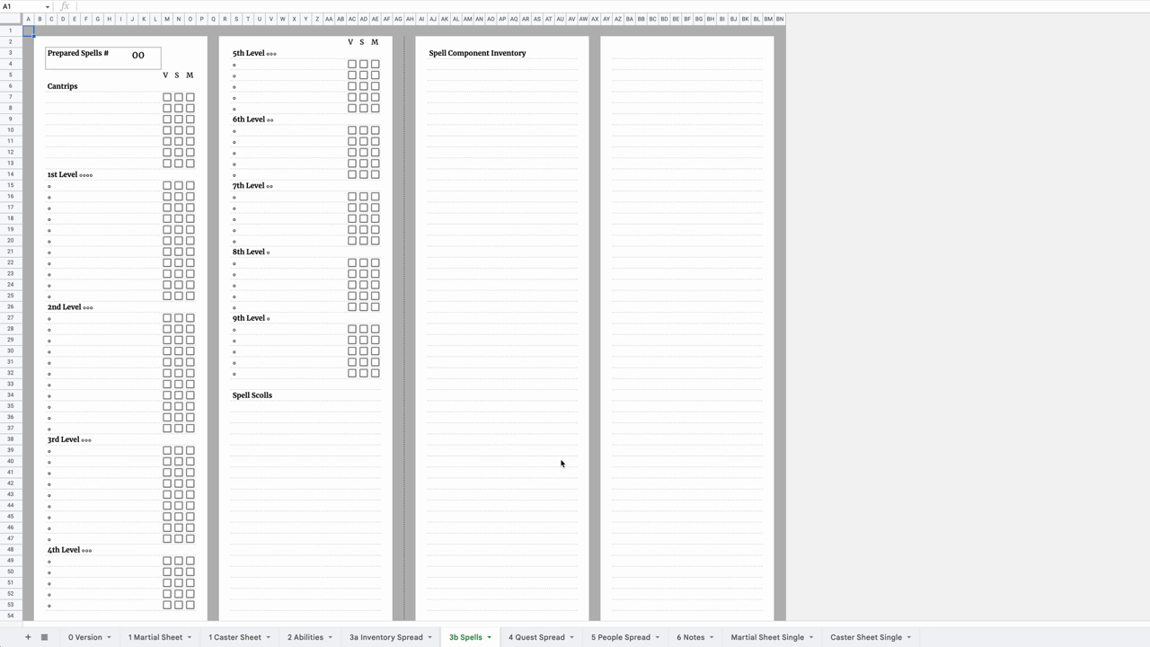
scroll(556, 469, "down", 1)
scroll(556, 469, "up", 1)
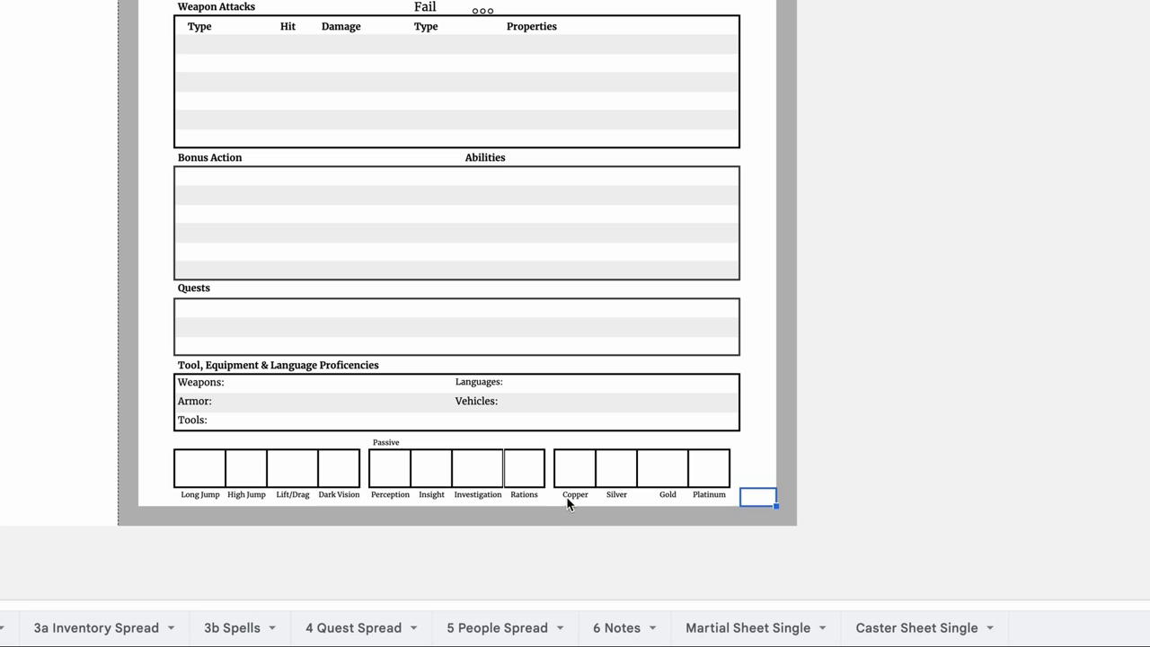
left_click(567, 500)
Shift the Copper, Silver and Gold coin labels one cell to the left.
key("ctrl+x")
left_click(537, 499)
key("ctrl+v")
left_click(625, 496)
key("ctrl+c")
key("Left")
key("ctrl+v")
key("Right")
key("Right")
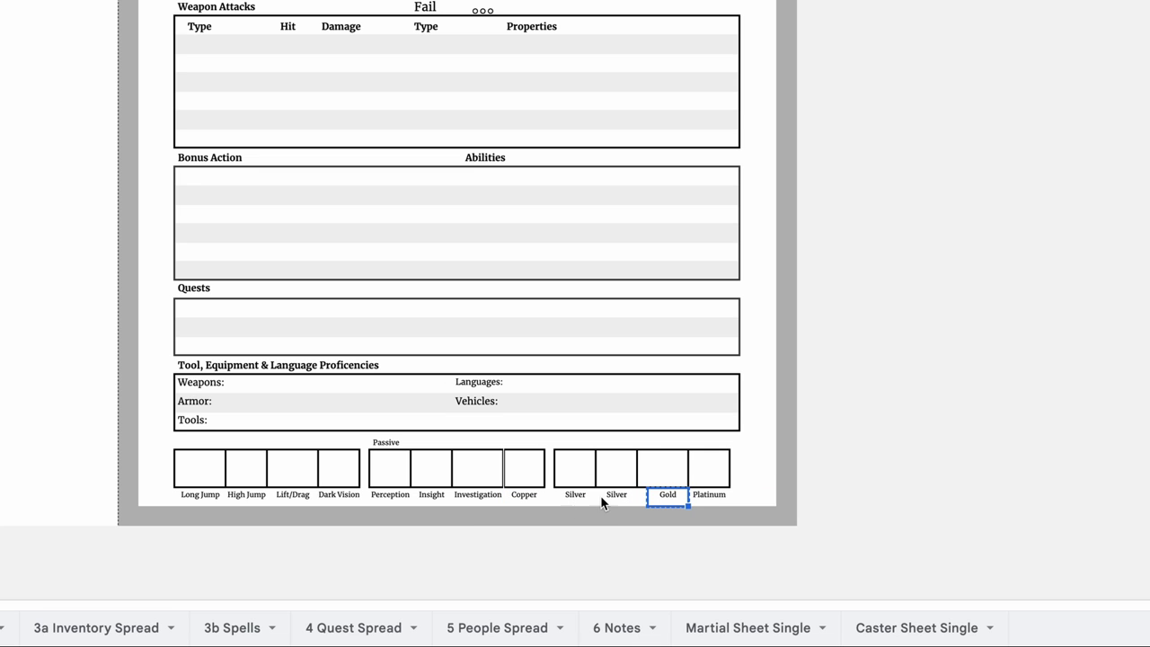
key("ctrl+c")
key("Left")
key("ctrl+v")
Label the freed coin cell Electrum and rename the Weight header to Alignment.
key("Right")
type("Electrum")
key("Return")
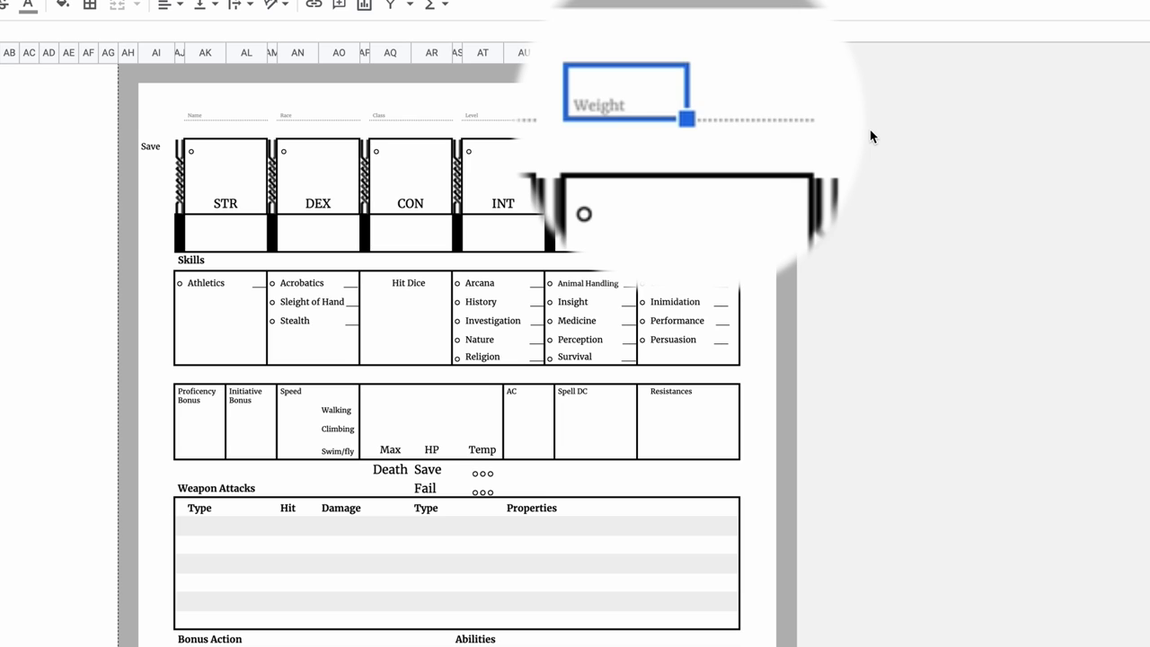
type("Align")
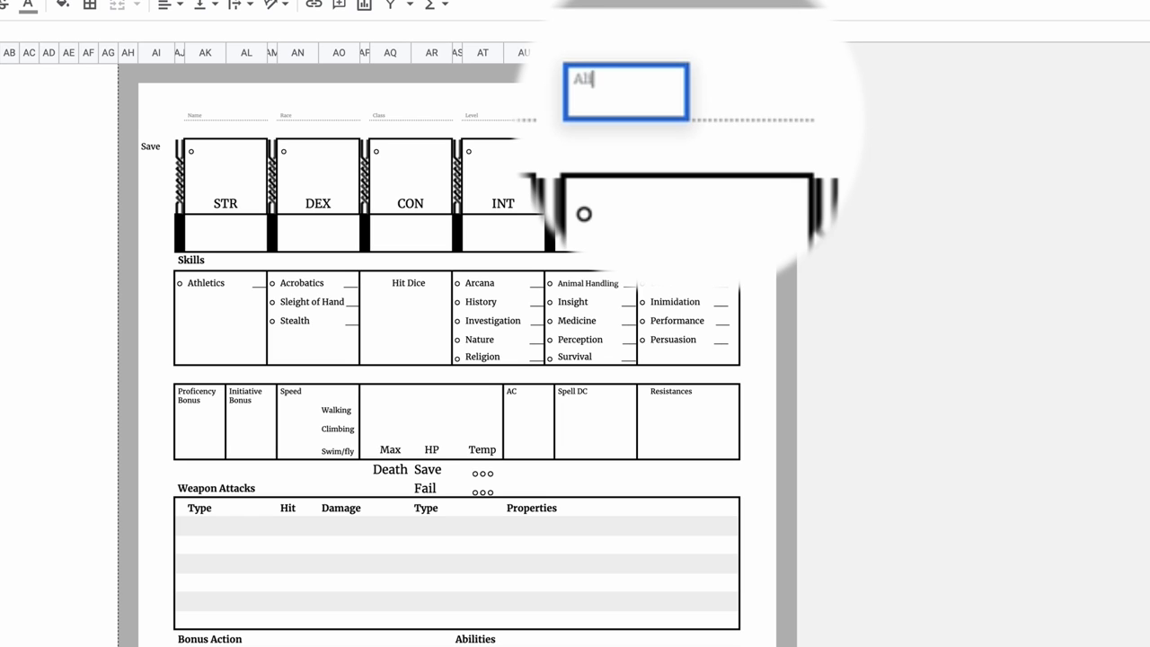
type("ment")
key("Return")
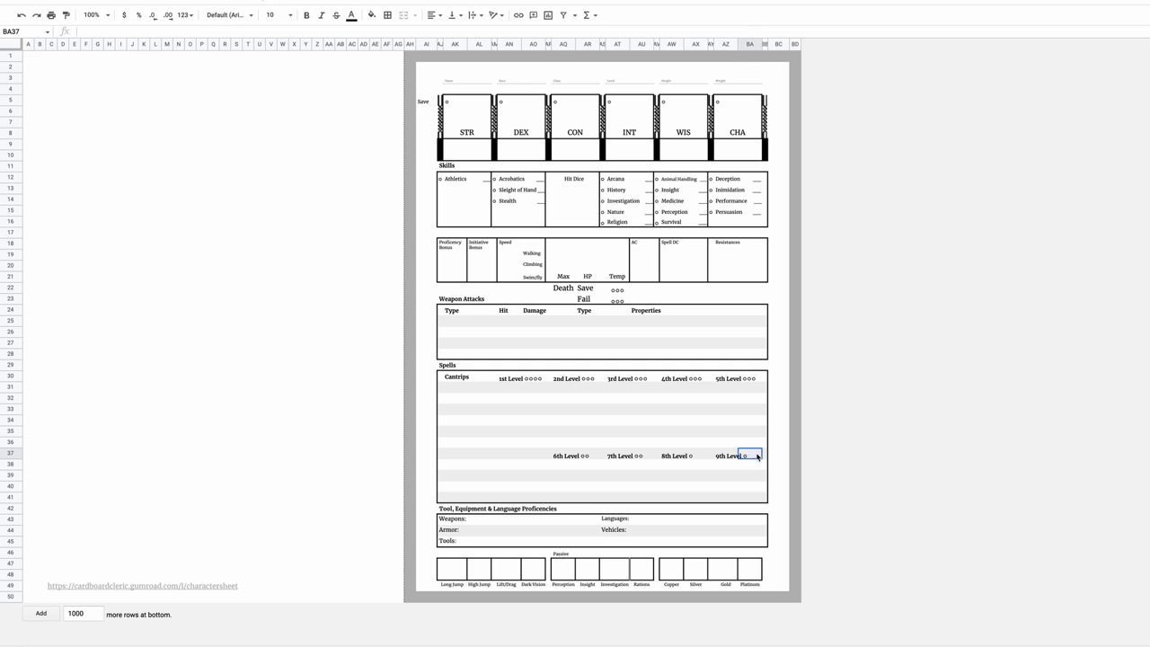
Clear the 6th–9th level spell headings and retitle the box Prepared Spells.
left_click_drag(750, 455, 544, 458)
key("Delete")
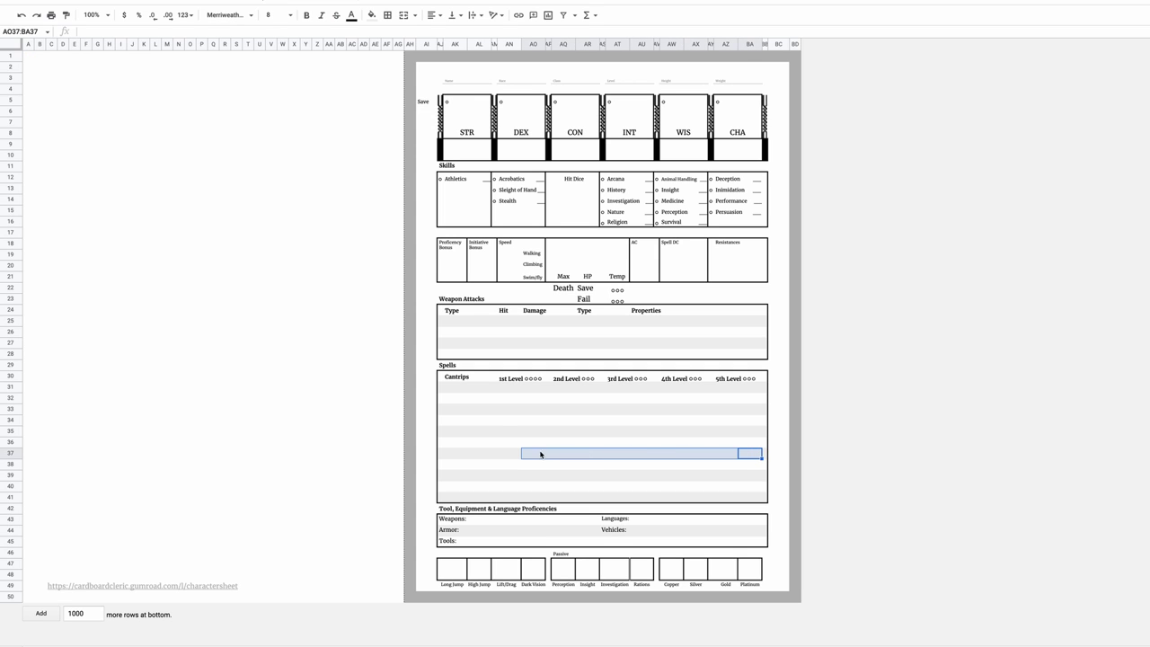
left_click(440, 365)
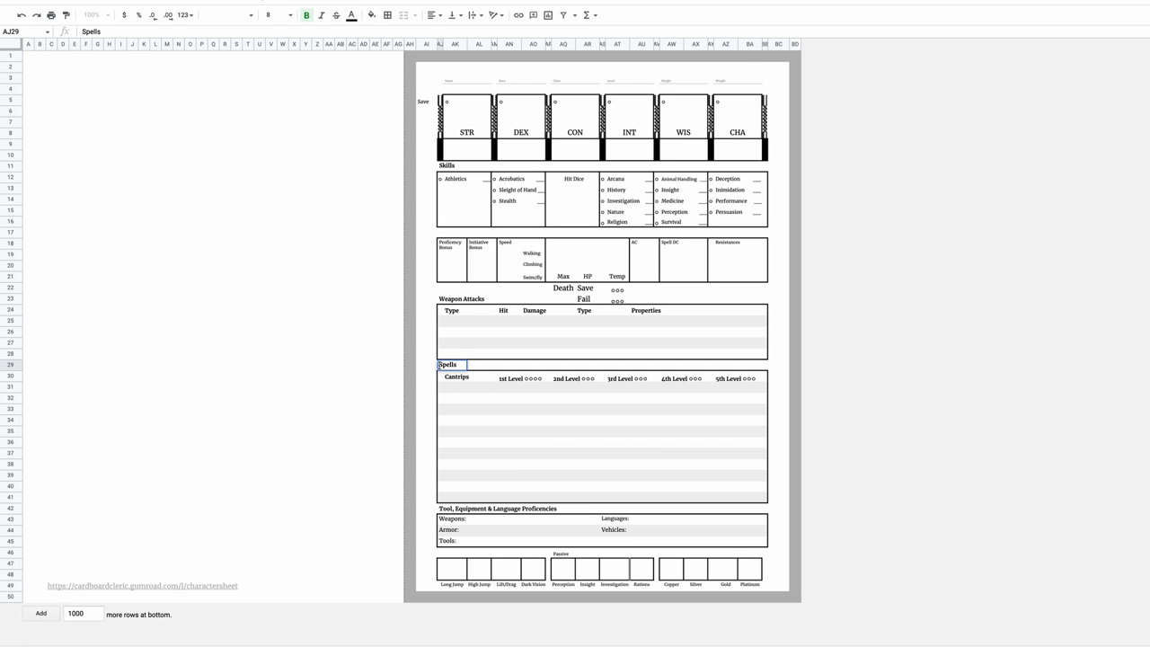
type("Prepared")
key("Return")
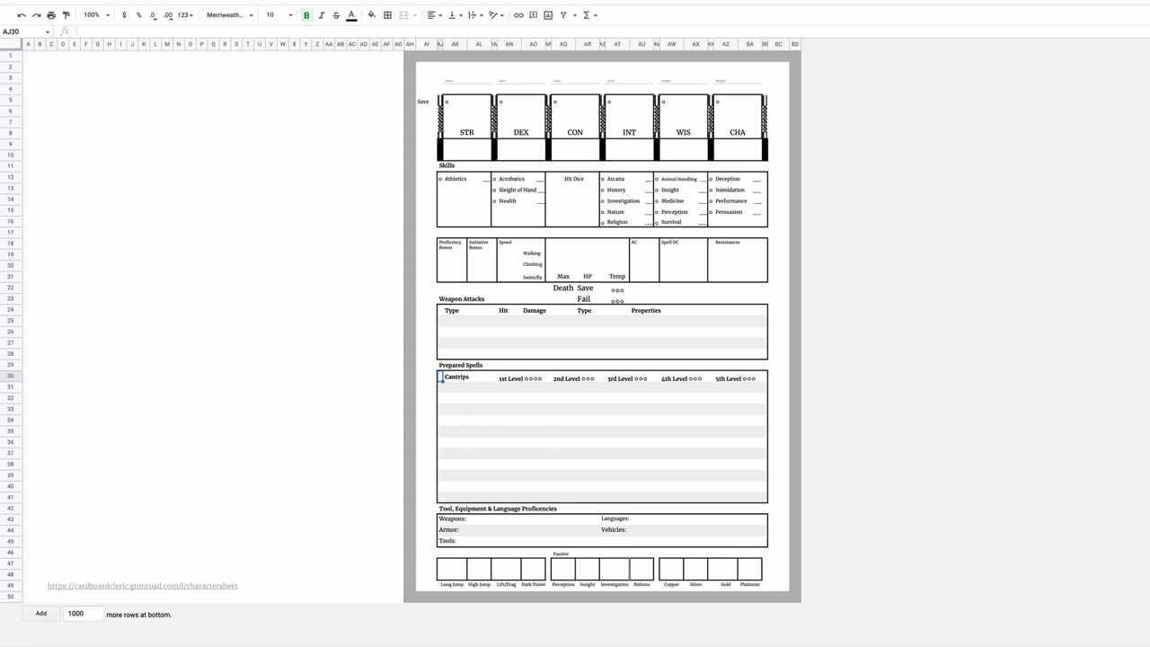
Try border options on the Prepared Spells box, then copy the Weapon Attacks table rows.
left_click_drag(440, 377, 766, 501)
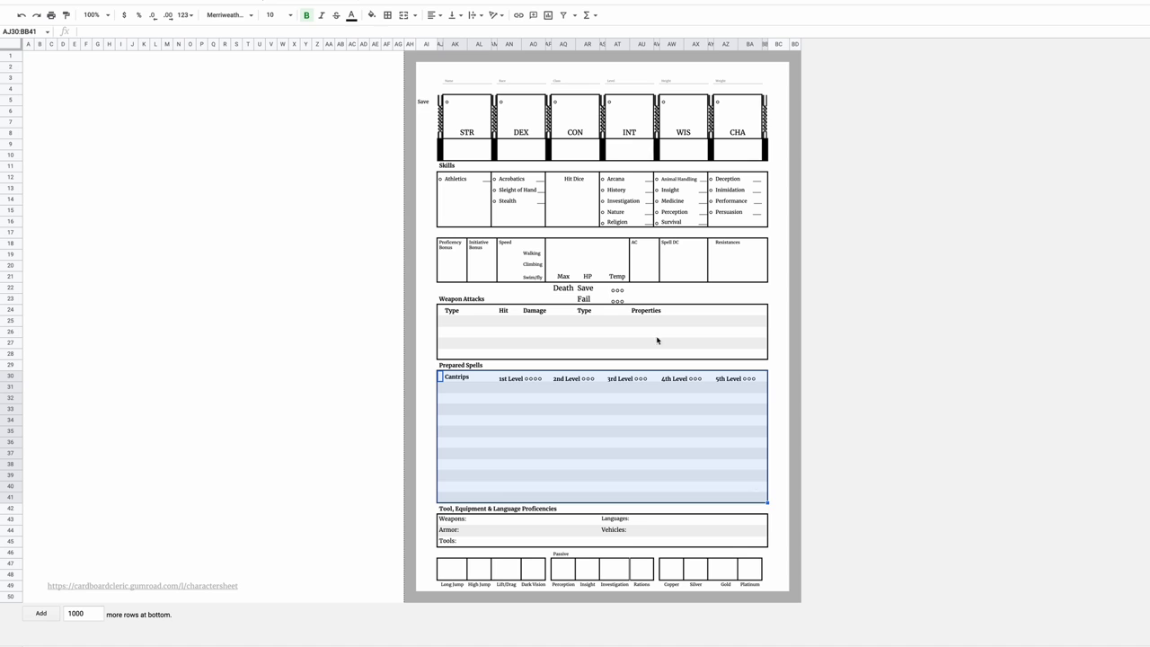
left_click(388, 15)
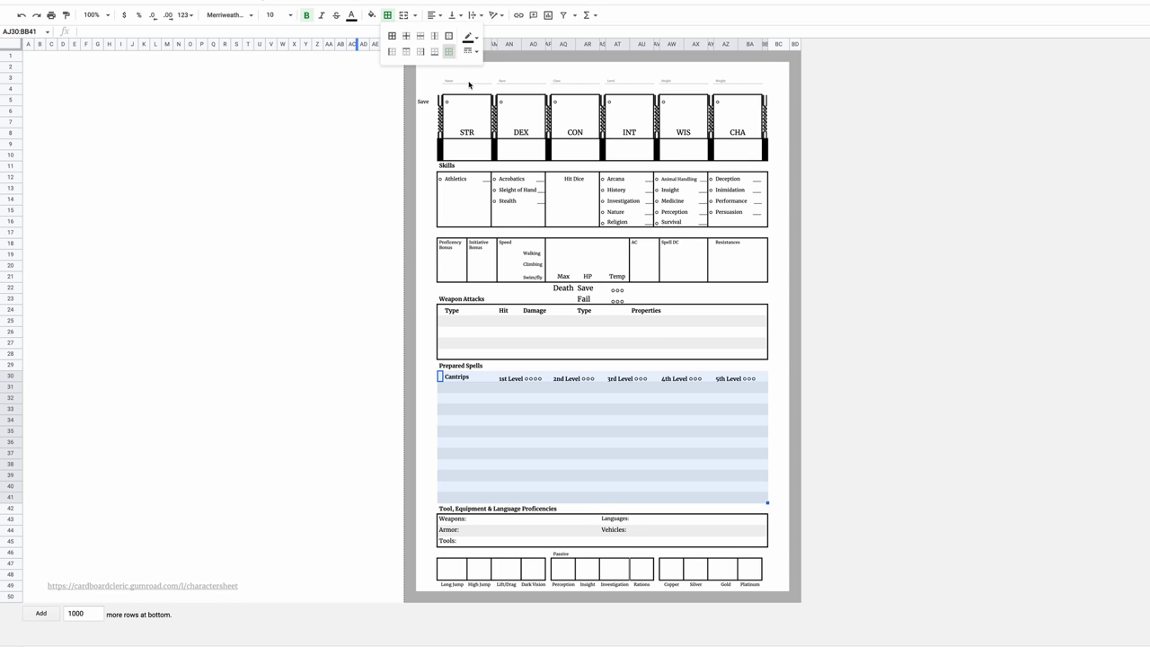
key("ctrl+z")
left_click_drag(440, 310, 767, 344)
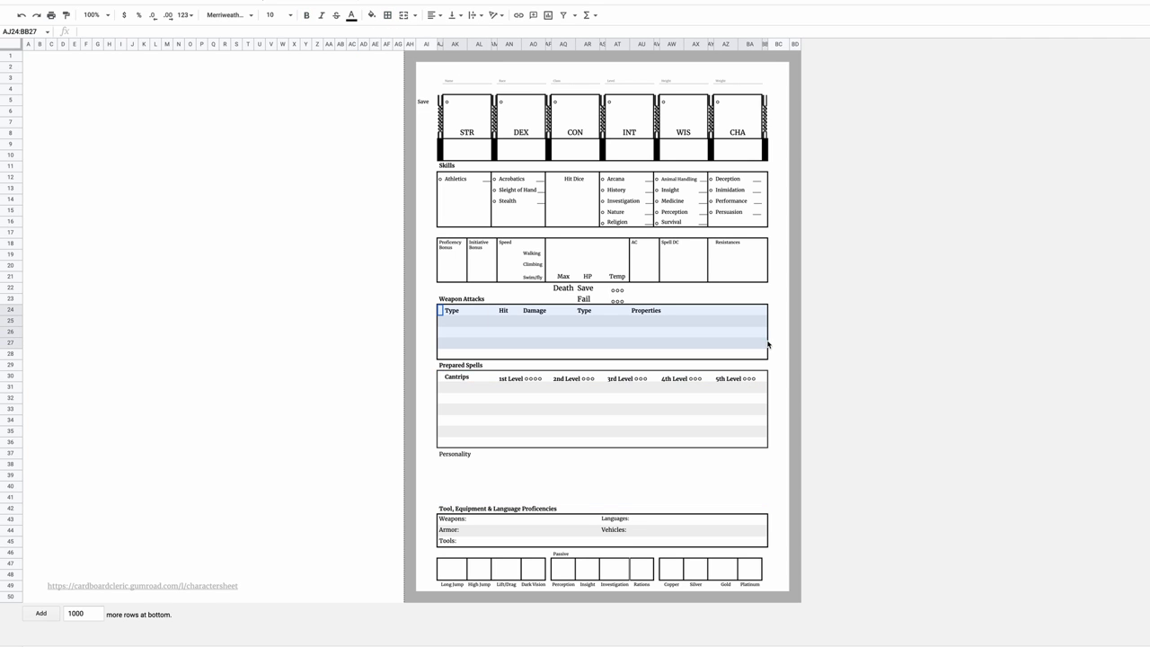
key("ctrl+c")
Paste the table under Personality and label its rows Traits, Ideals, Bond and Flaw.
left_click(441, 465)
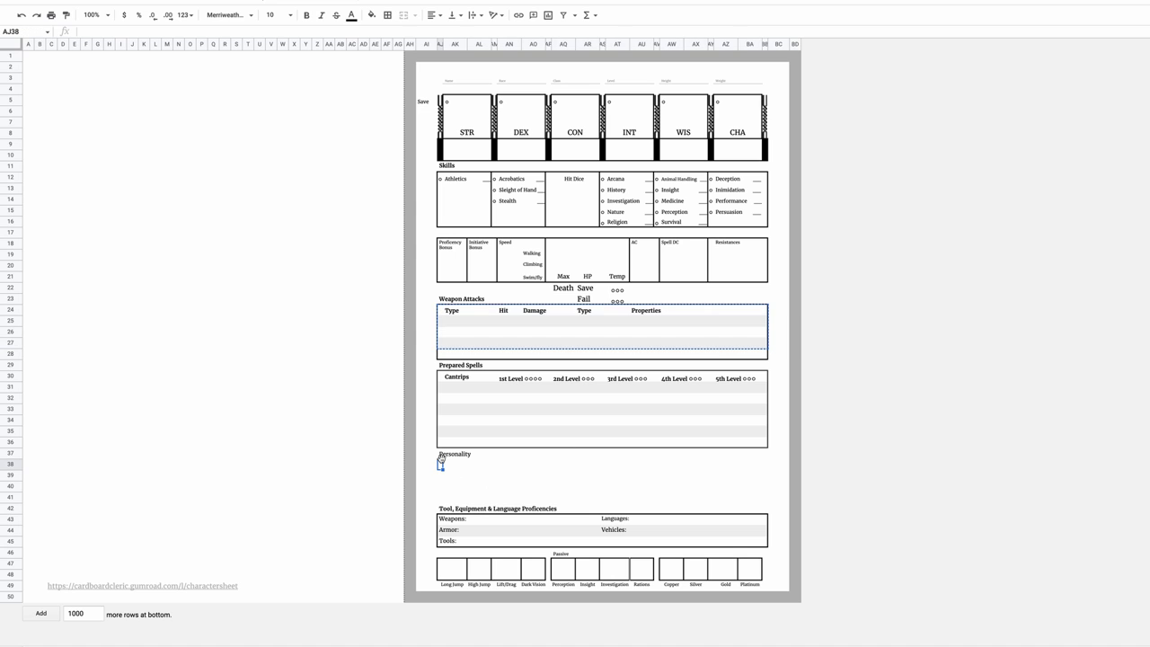
key("ctrl+v")
left_click(465, 489)
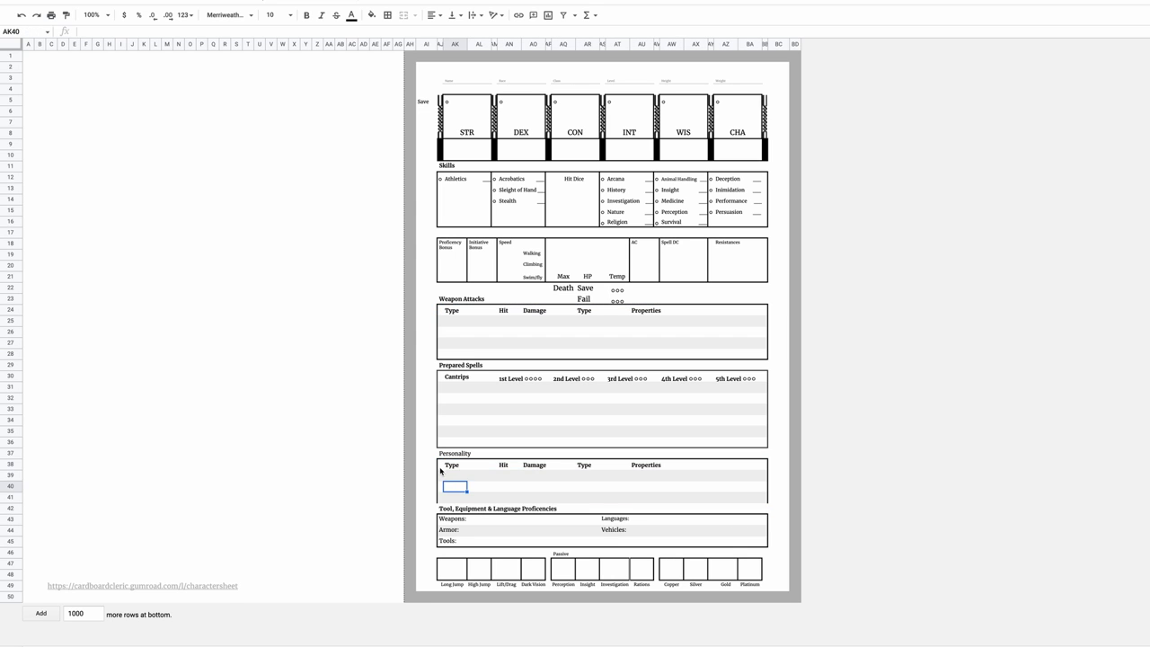
key("Up")
key("Up")
type("Traits")
key("Return")
type("Ideals")
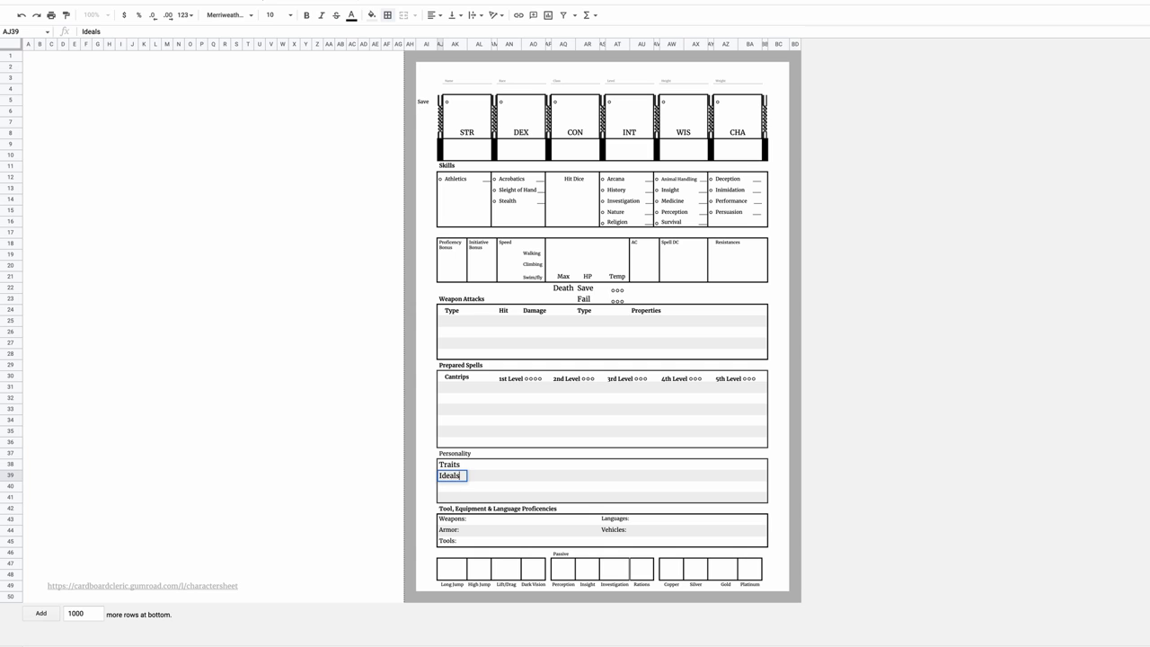
key("Return")
type("Bond")
key("Return")
type("Flaw")
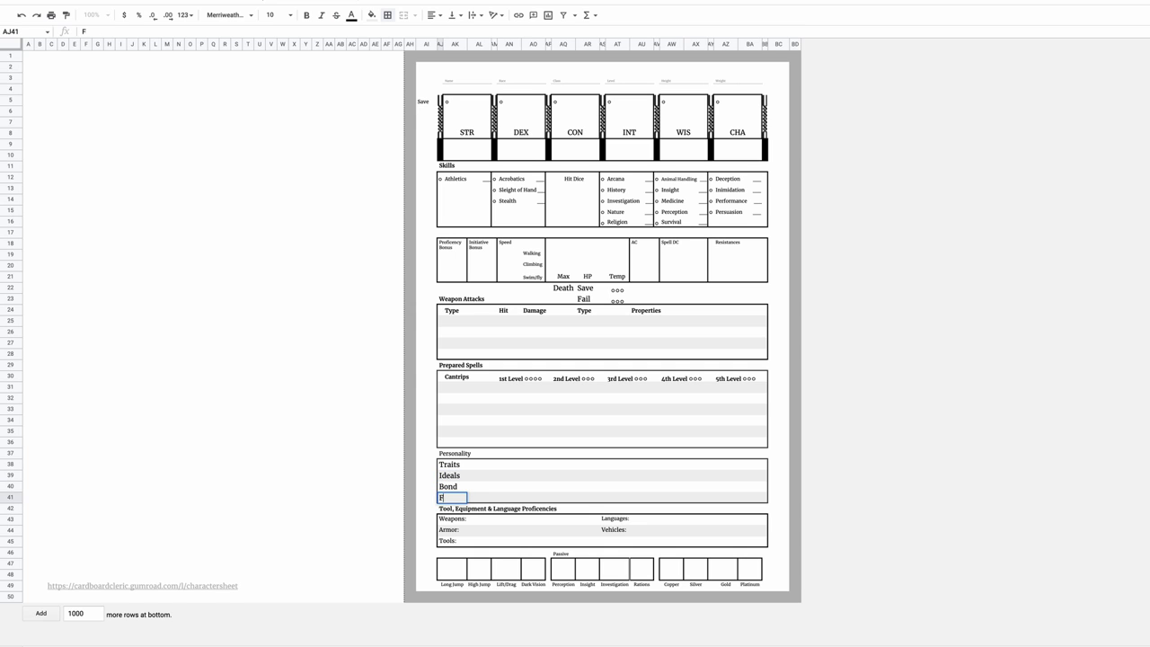
key("Return")
Set the personality labels to font size 8.
key("Up")
key("shift+Up")
key("shift+Up")
key("shift+Up")
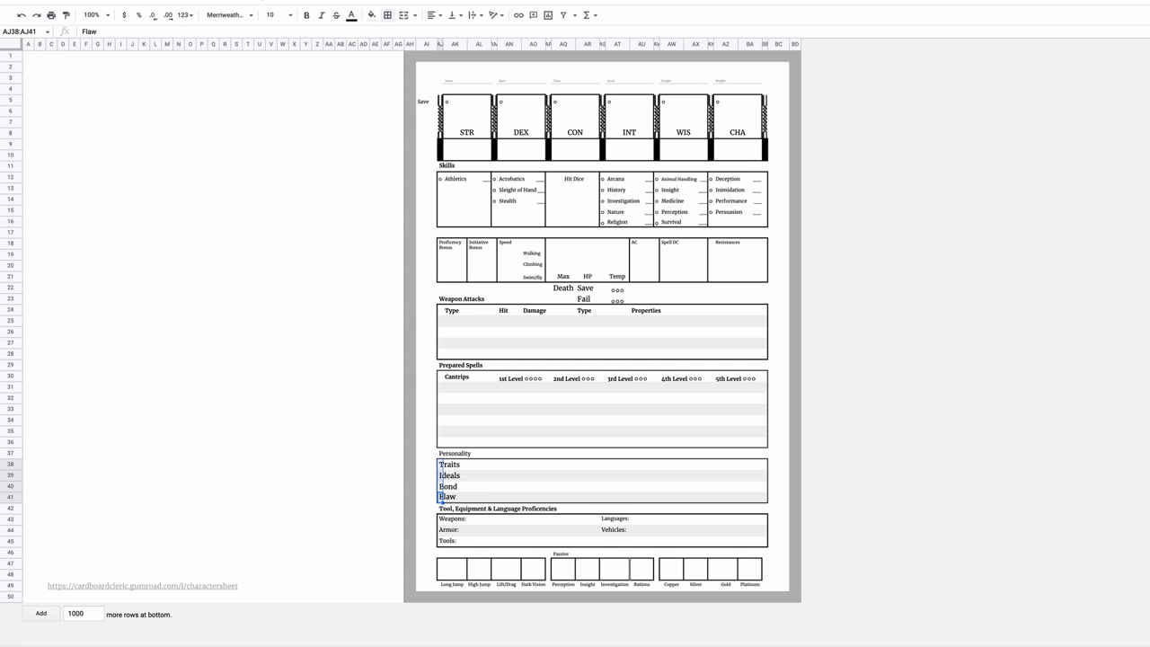
left_click(289, 17)
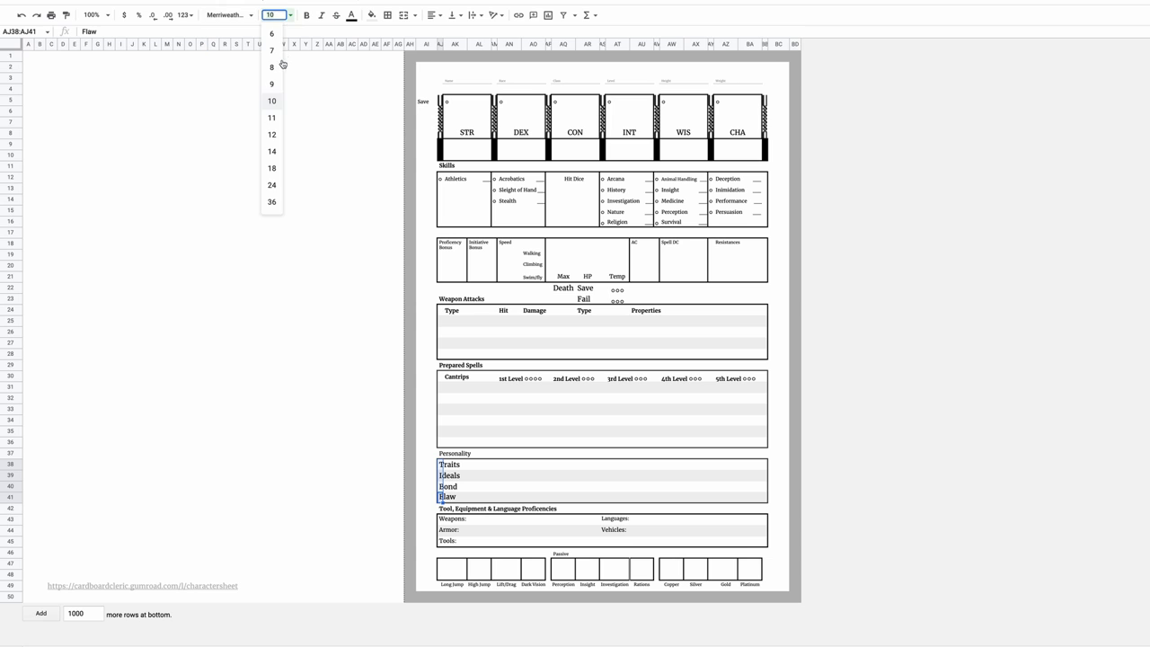
left_click(278, 66)
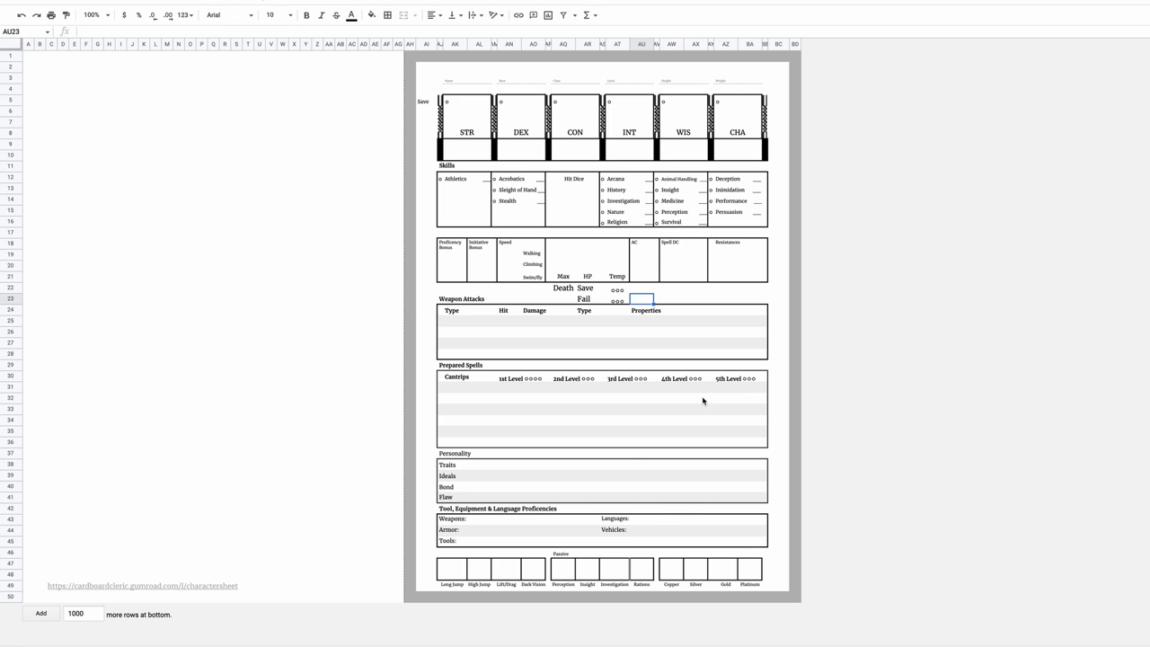
left_click(773, 376)
Add a Ki Points label beside Fail in the Merriweather font.
left_click(642, 300)
type("Ki P")
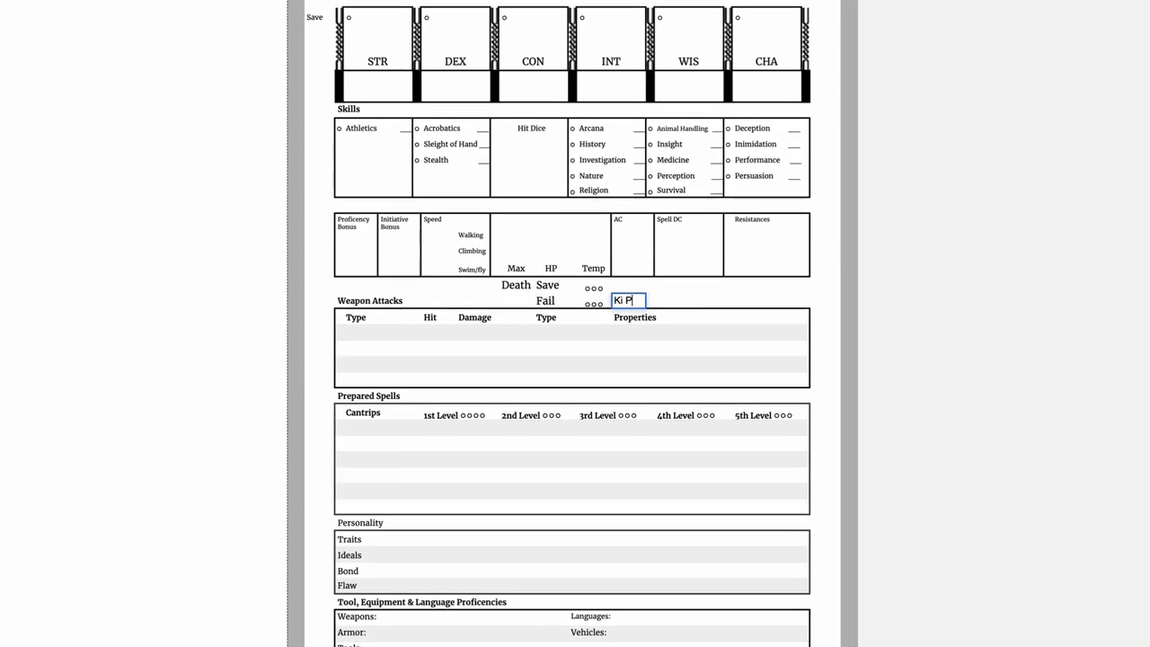
type("oints")
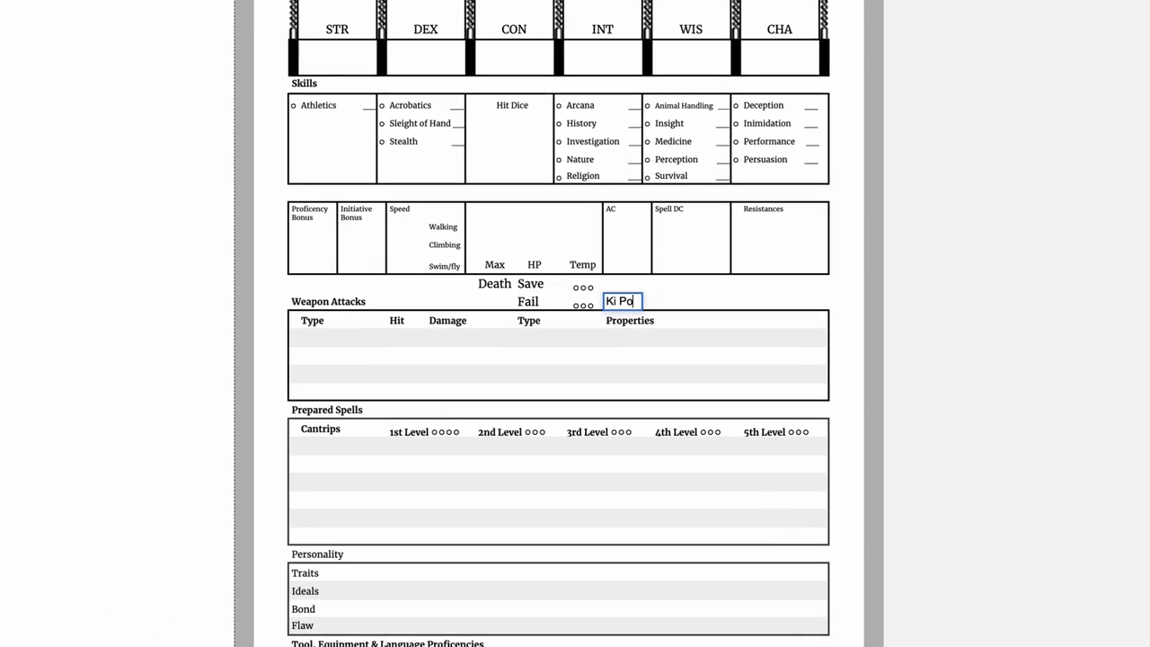
key("Return")
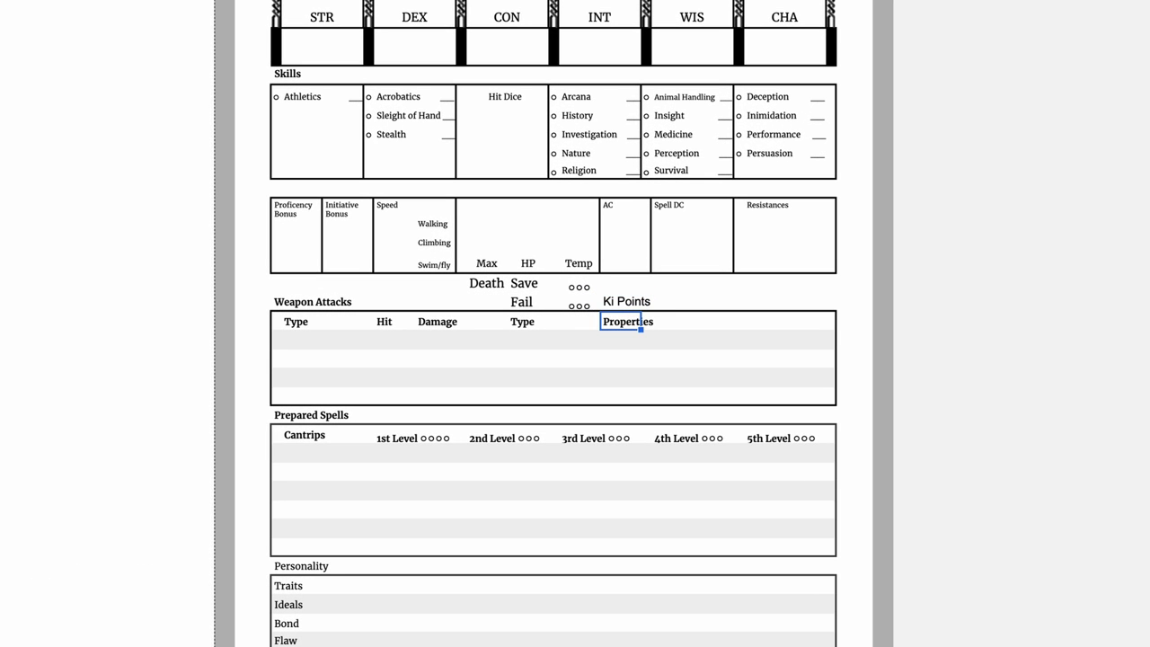
left_click(626, 301)
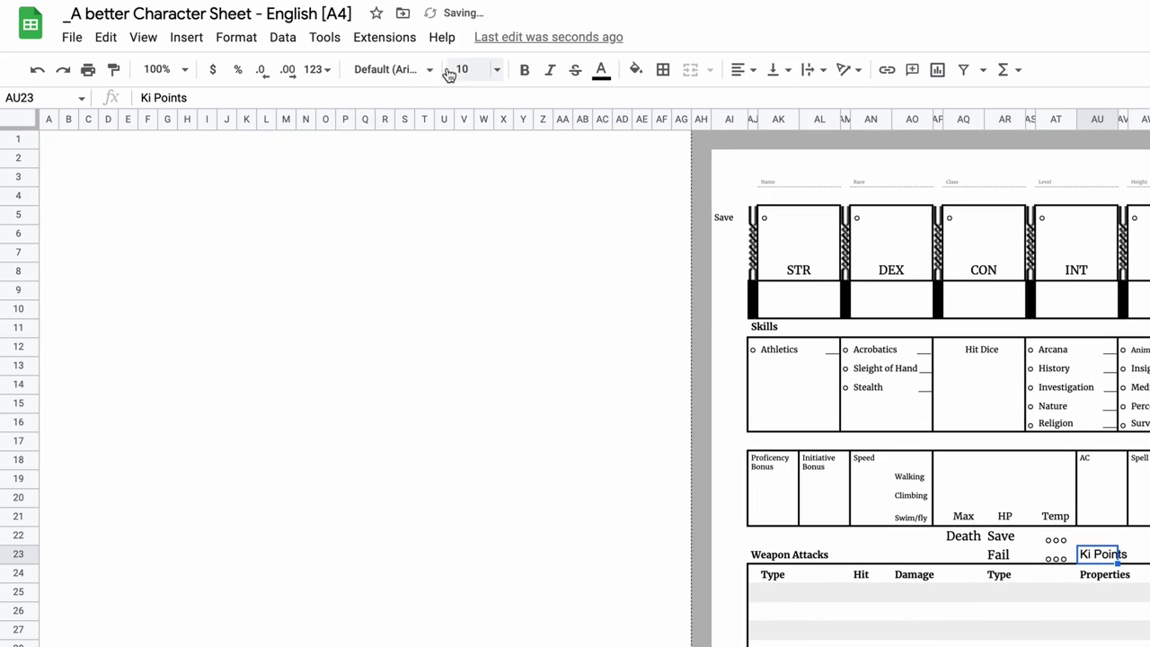
left_click(422, 74)
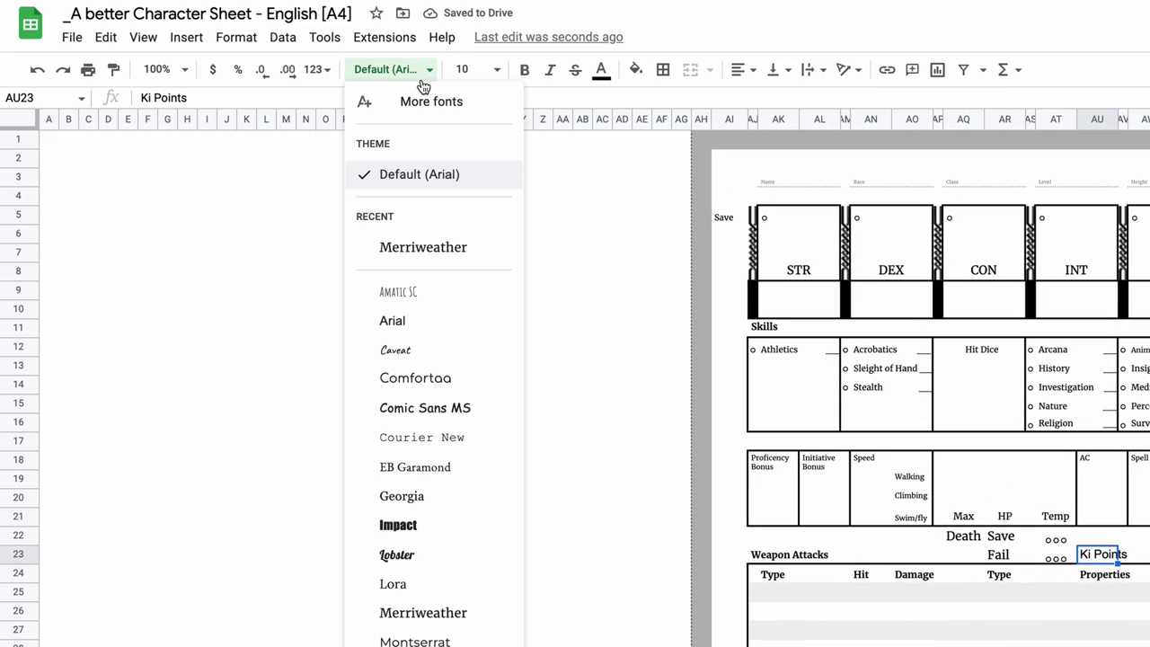
left_click(411, 247)
Enter the five Ki Points tracking circles and select the lower character-sheet sections.
left_click(160, 626)
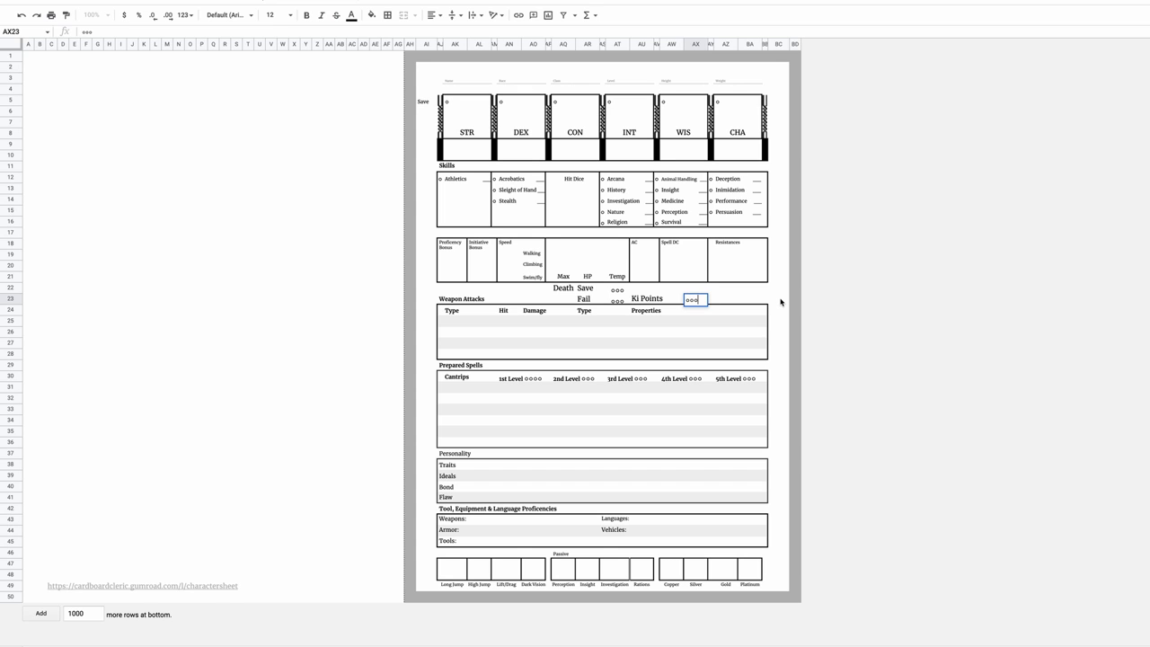
key("Return")
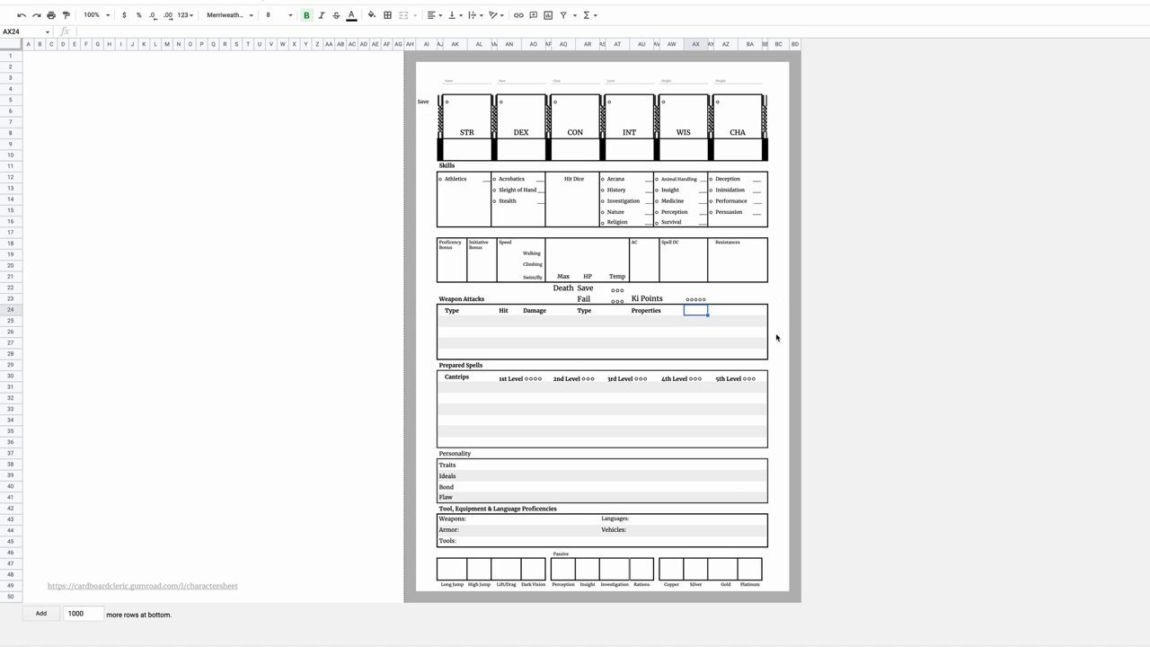
left_click_drag(440, 310, 766, 543)
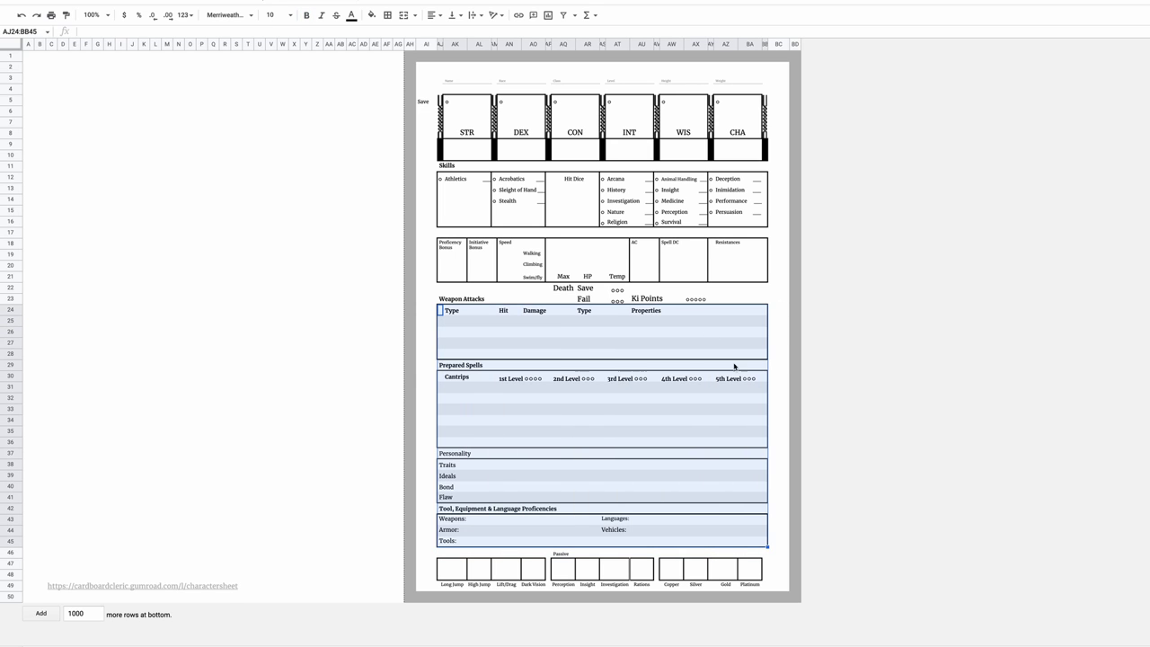
Clear the text, borders and banded fill from the lower sections of the sheet.
key("Delete")
left_click(387, 15)
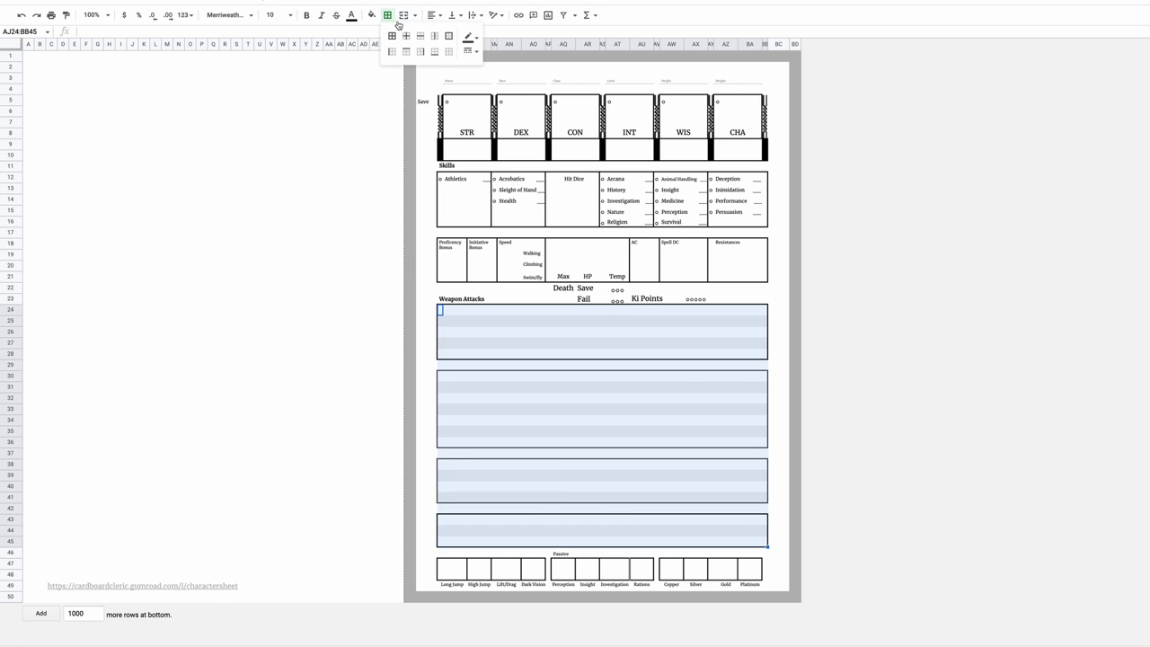
left_click(448, 51)
left_click(371, 16)
left_click(387, 48)
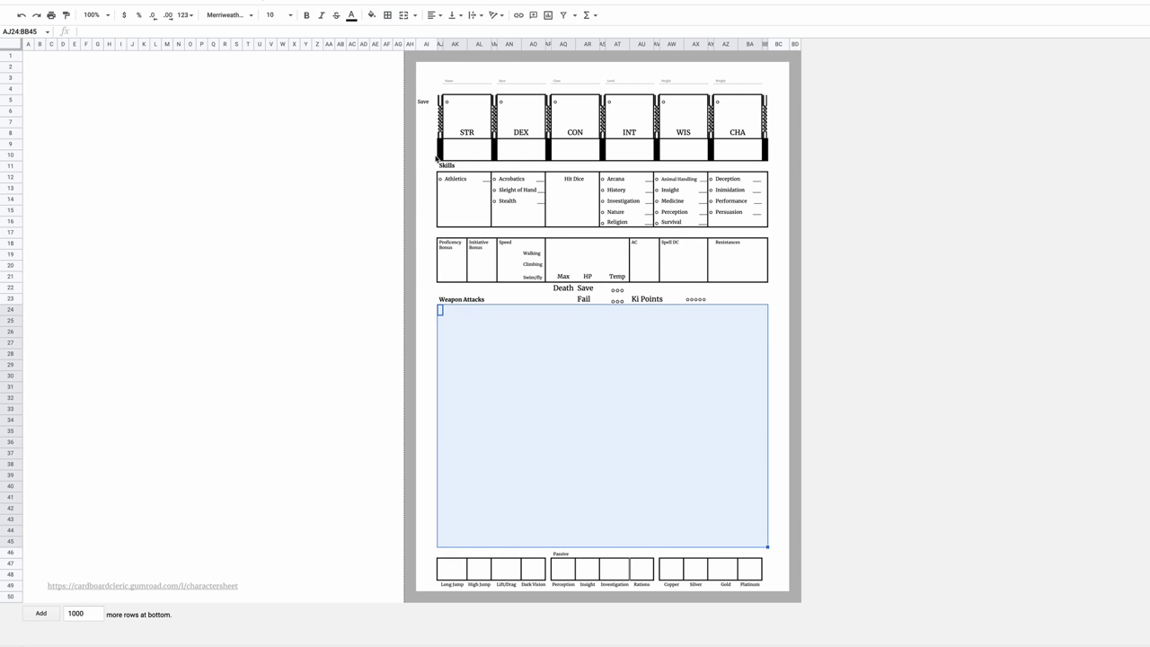
Delete the Weapon Attacks heading and select the blank area below the death saves.
left_click(501, 334)
left_click(440, 299)
key("Delete")
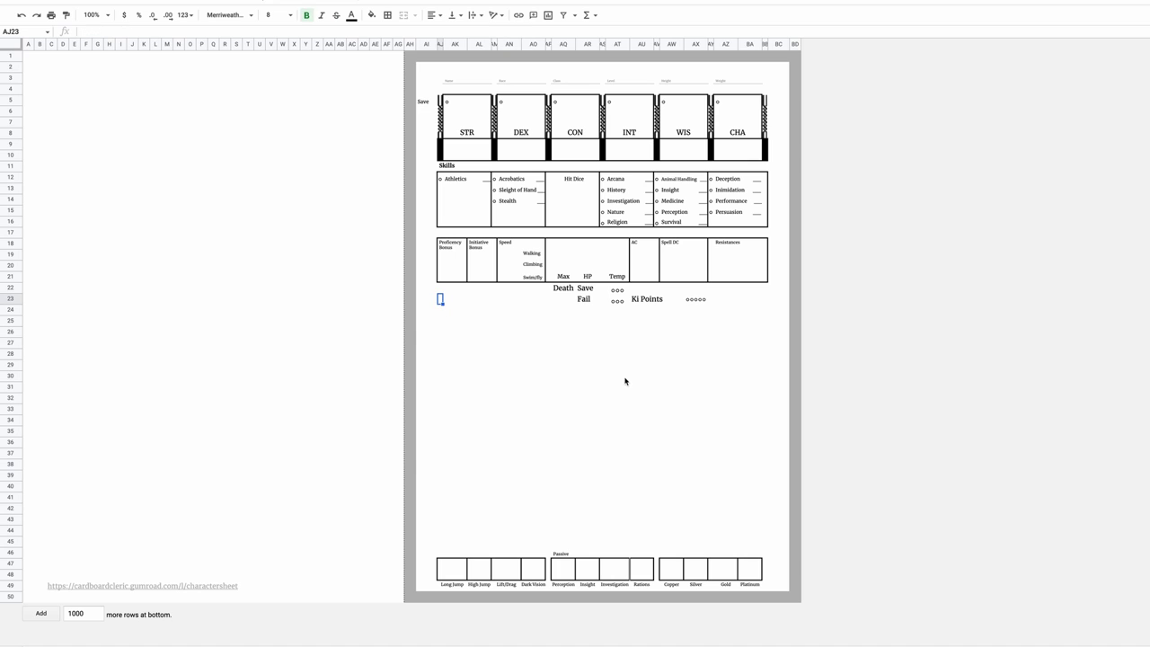
left_click_drag(440, 300, 767, 556)
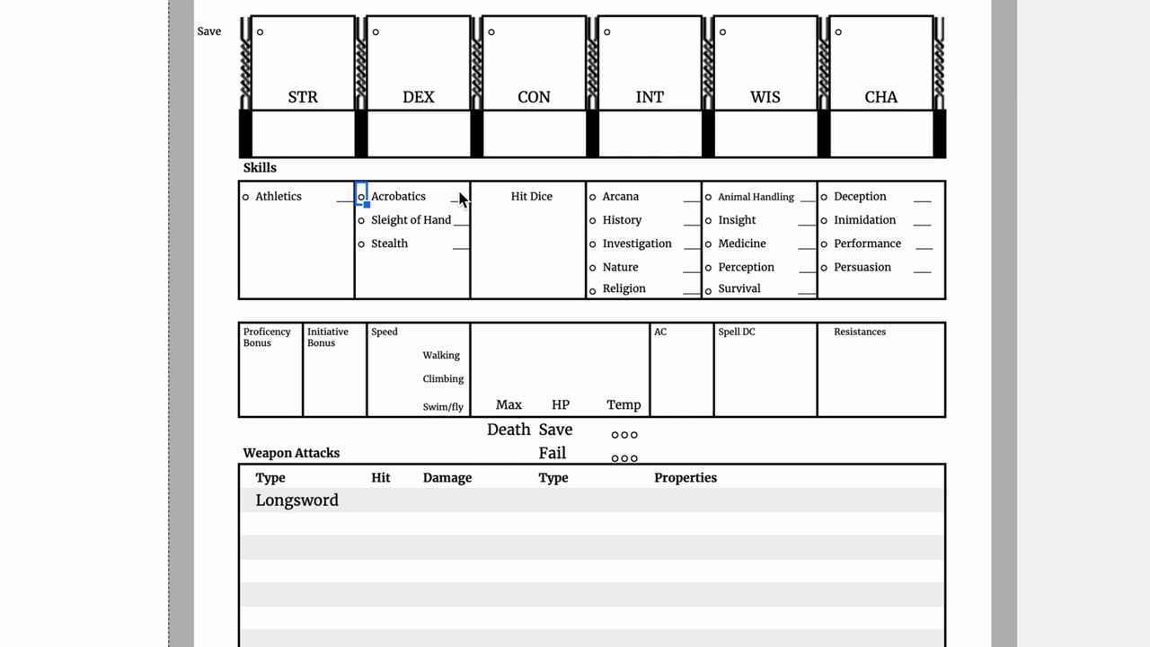
Copy the Acrobatics skill cells and paste them beside Athletics to start alphabetizing the skills.
left_click_drag(459, 194, 360, 196)
key("ctrl+c")
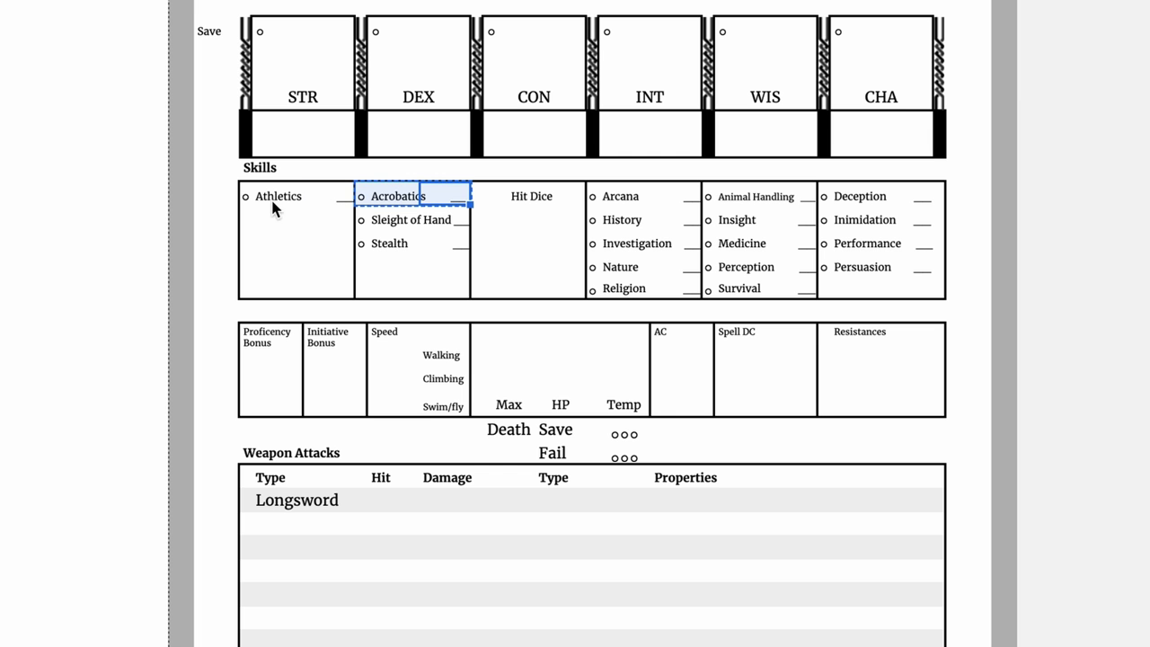
left_click(249, 194)
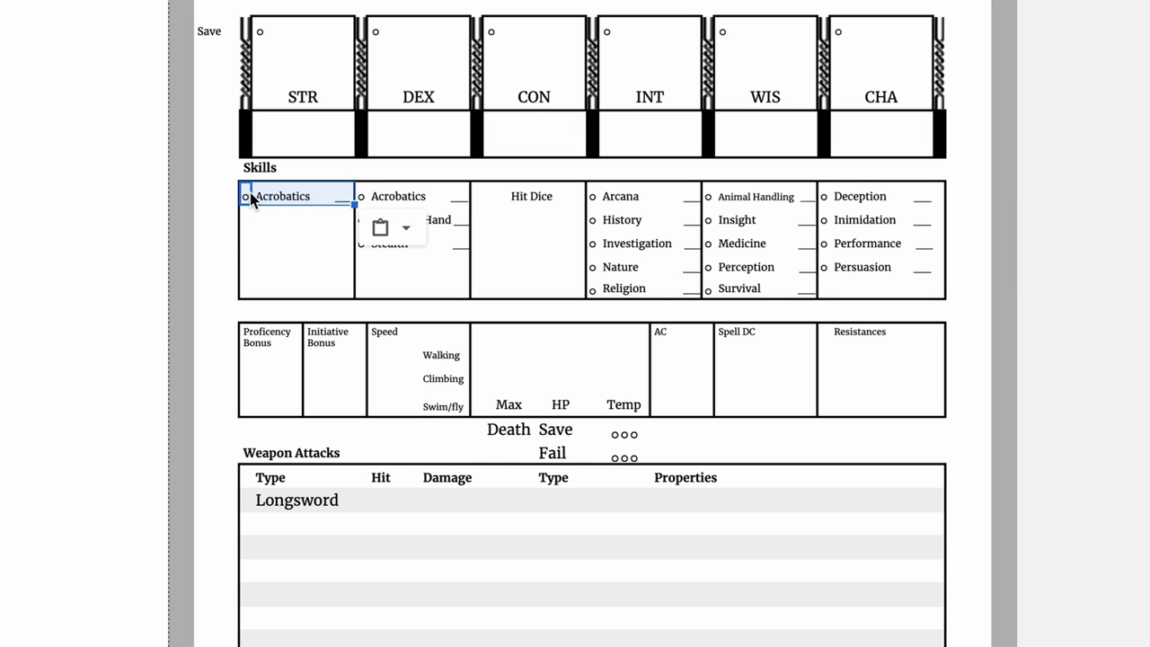
left_click_drag(366, 253, 418, 272)
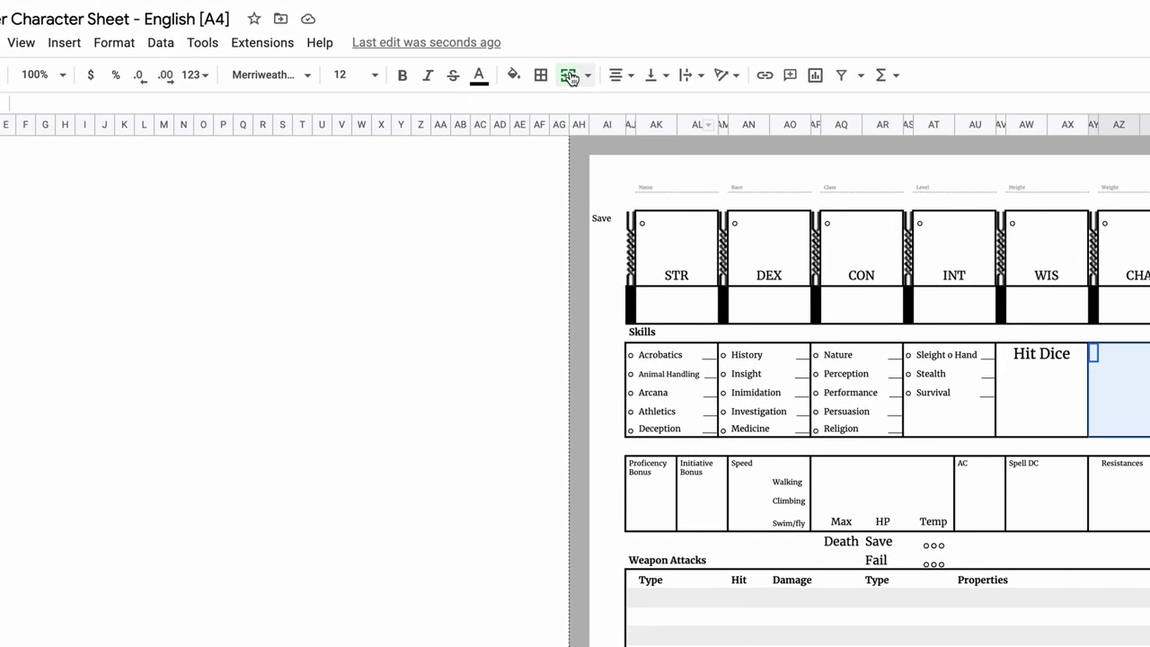
Start inserting a portrait image, fill the border column yellow, and bring up emoji for the death saves.
left_click(120, 29)
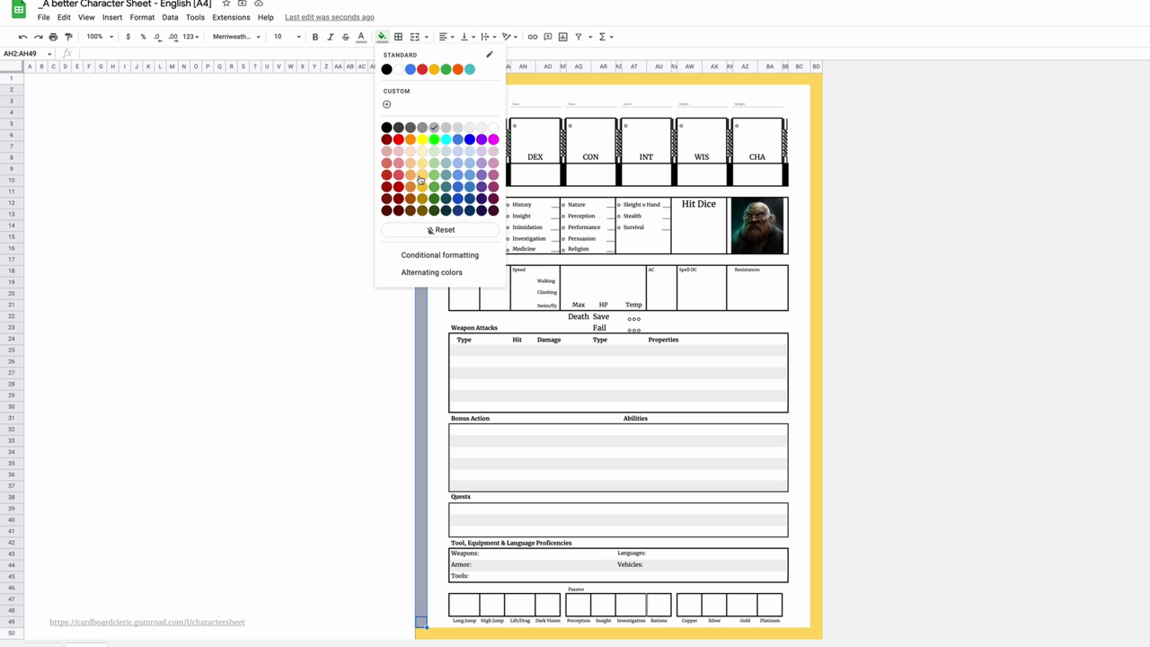
left_click(421, 179)
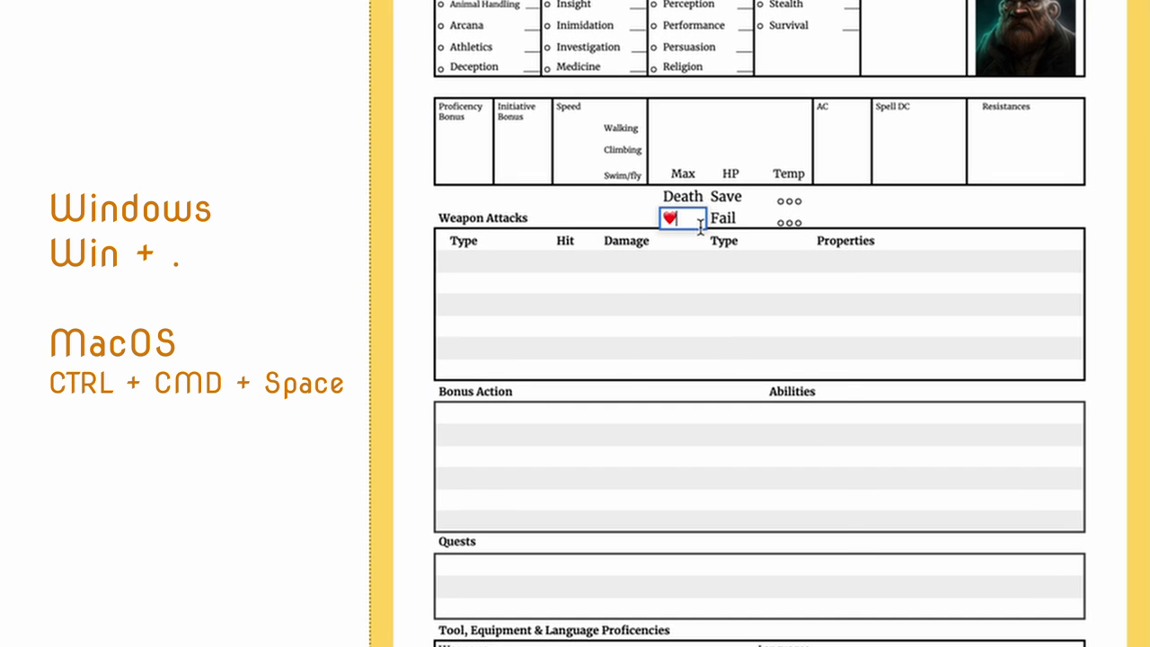
key("ctrl+super+space")
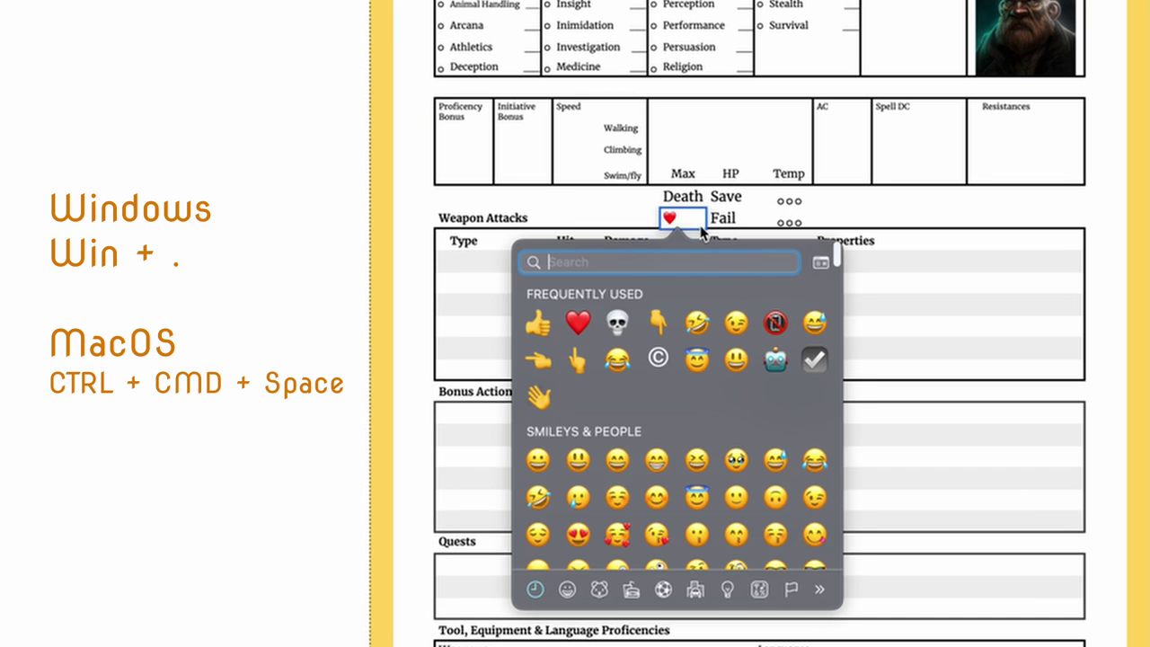
key("Escape")
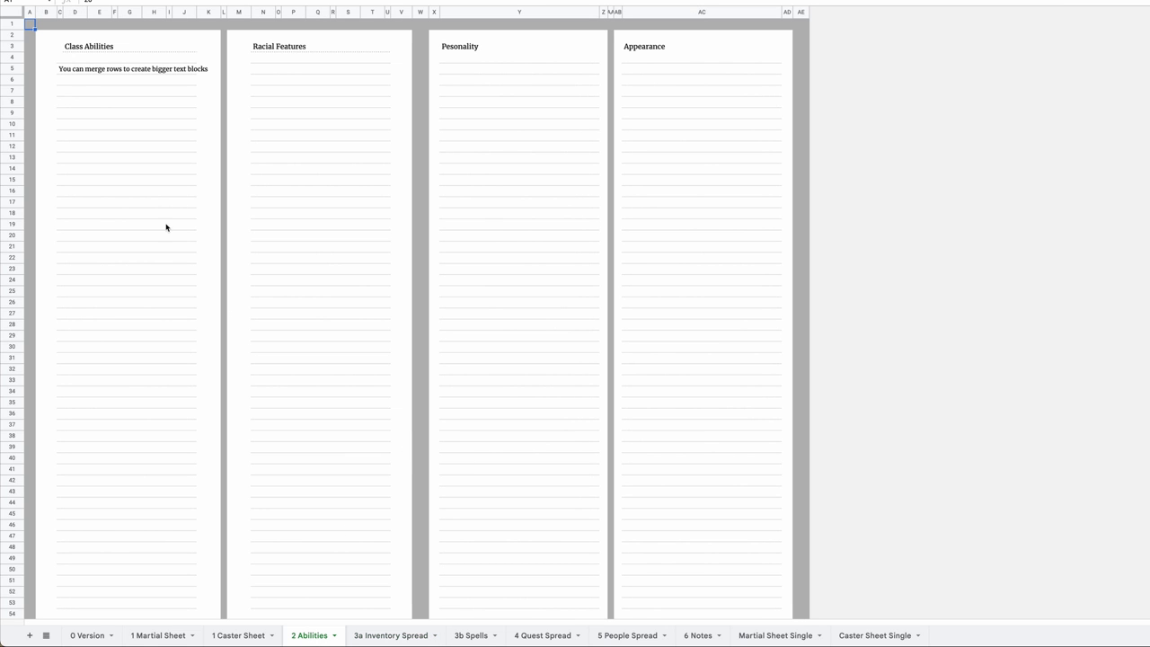
Retitle the Pesonality heading on the Abilities sheet, entering 'Spells' first and then 'Books'.
left_click(466, 48)
type("Spells")
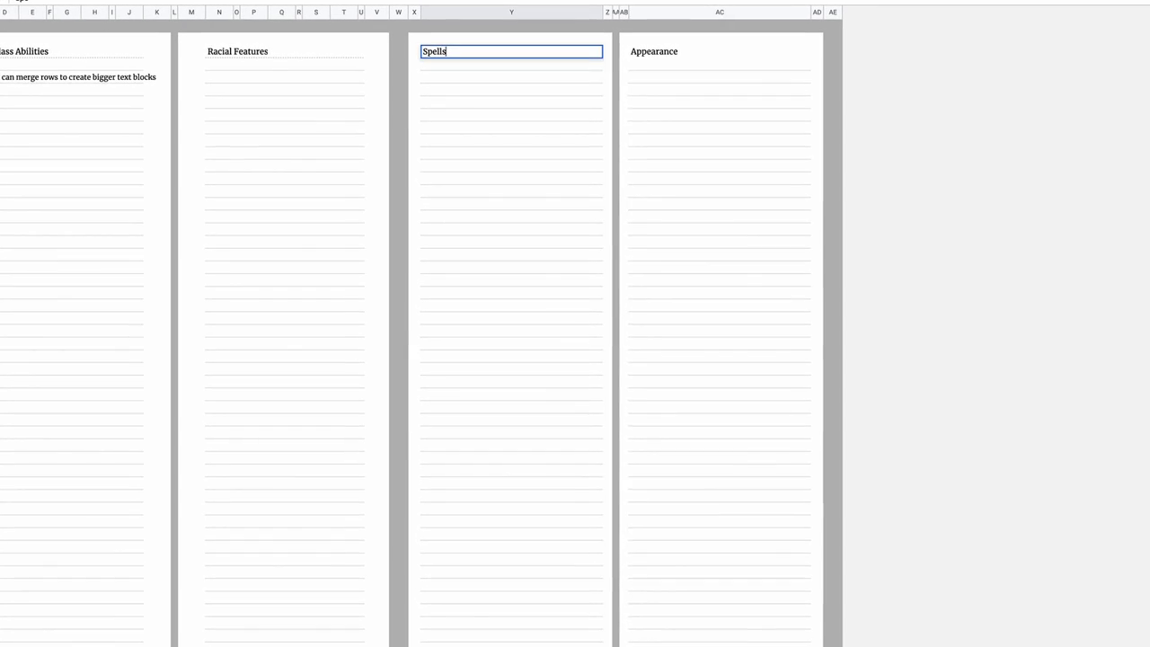
key("Return")
left_click(509, 53)
type("Inventory")
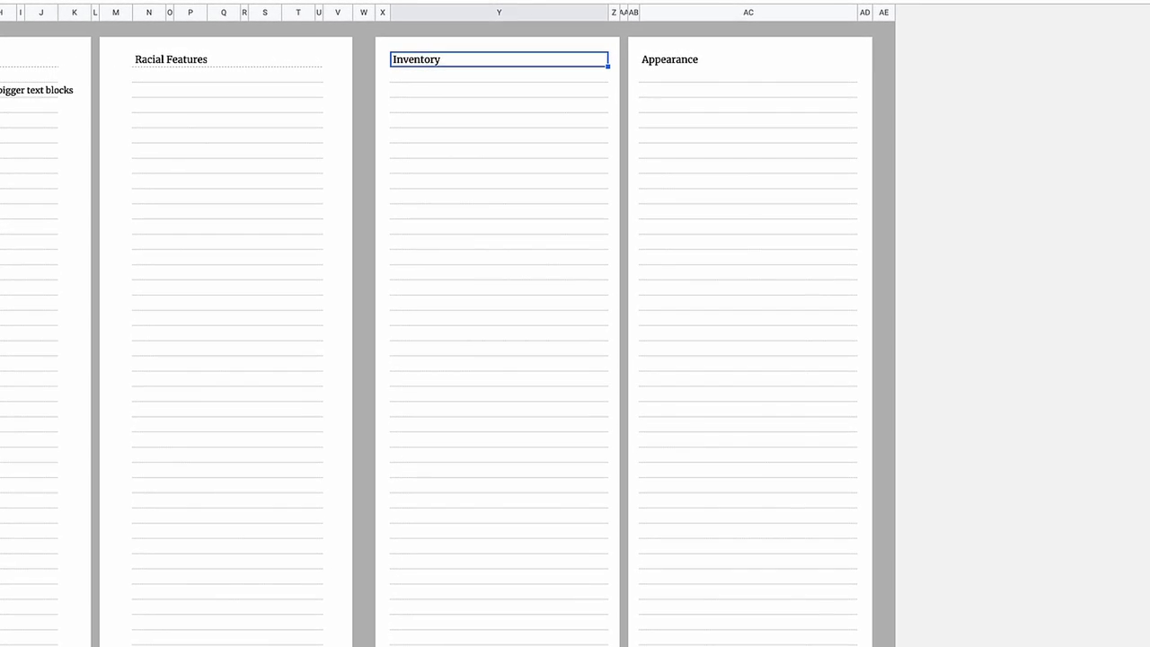
type("Books")
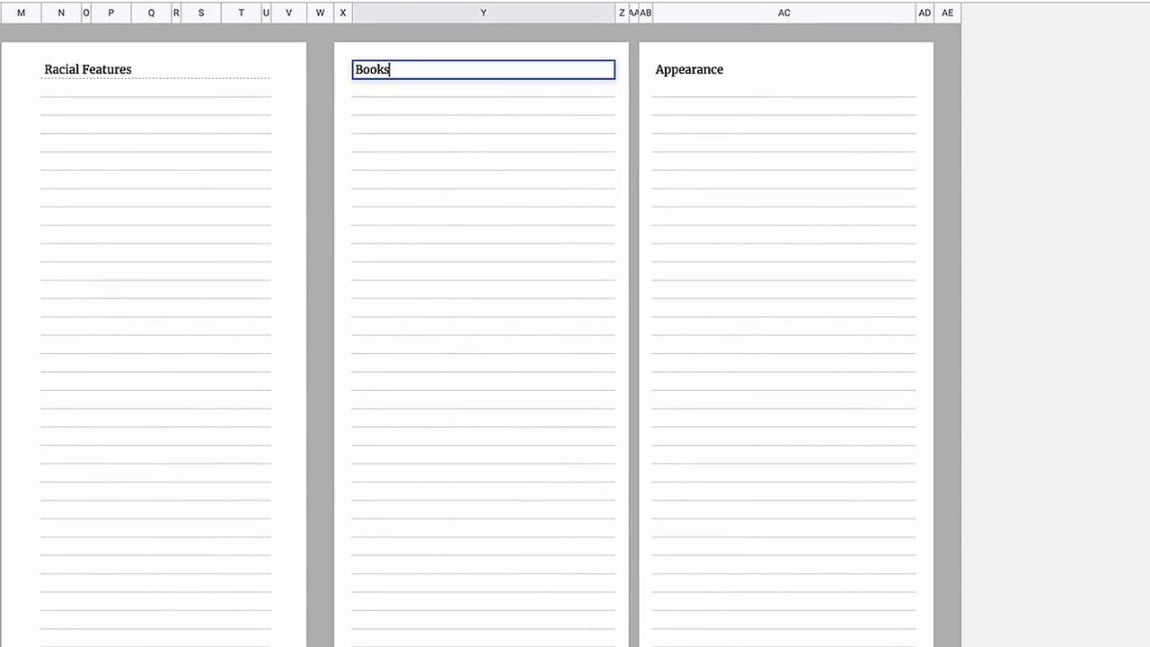
key("ctrl+Return")
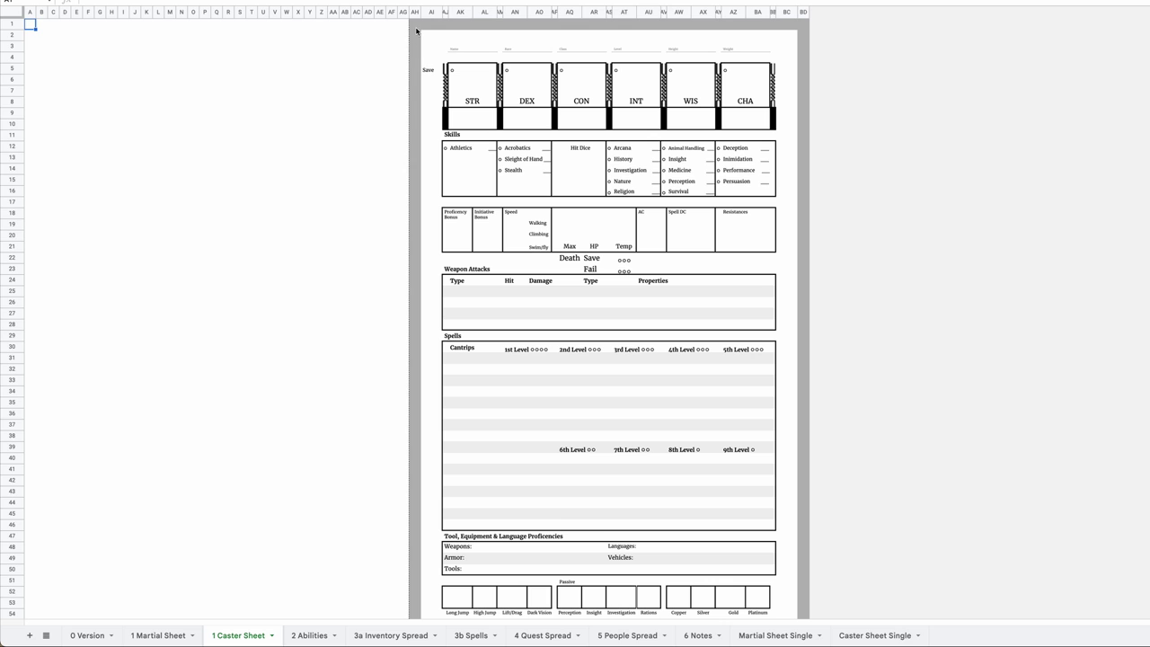
Select the caster sheet area, then switch between the Abilities, Caster Sheet Single and Martial Sheet Single tabs.
left_click_drag(416, 30, 768, 588)
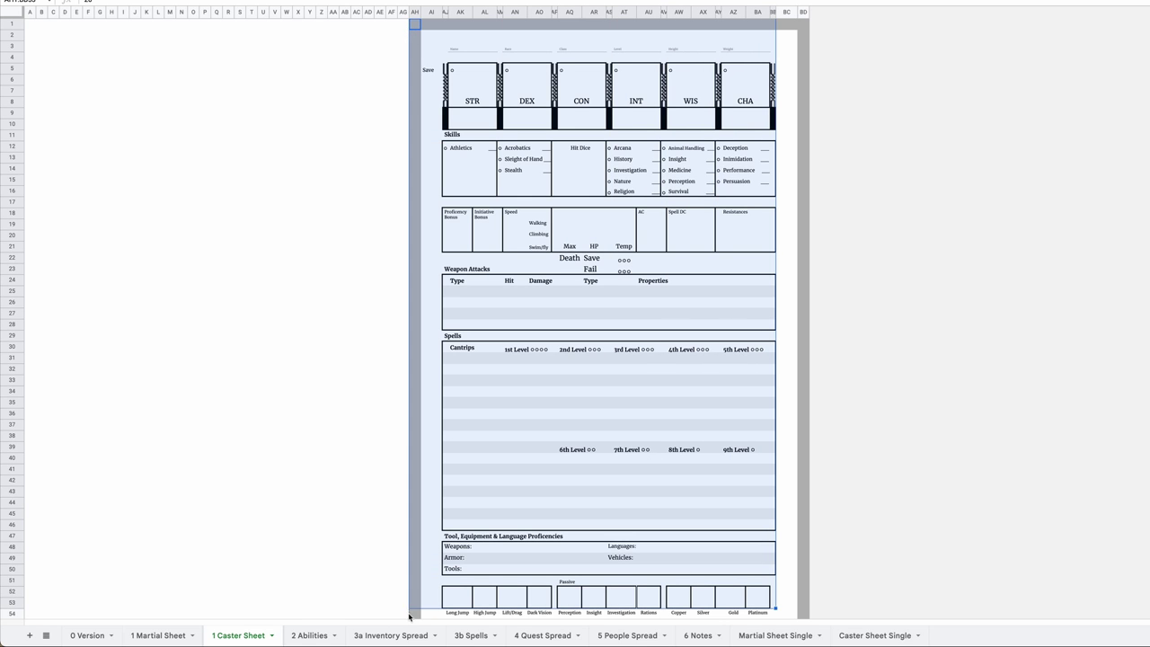
left_click(330, 635)
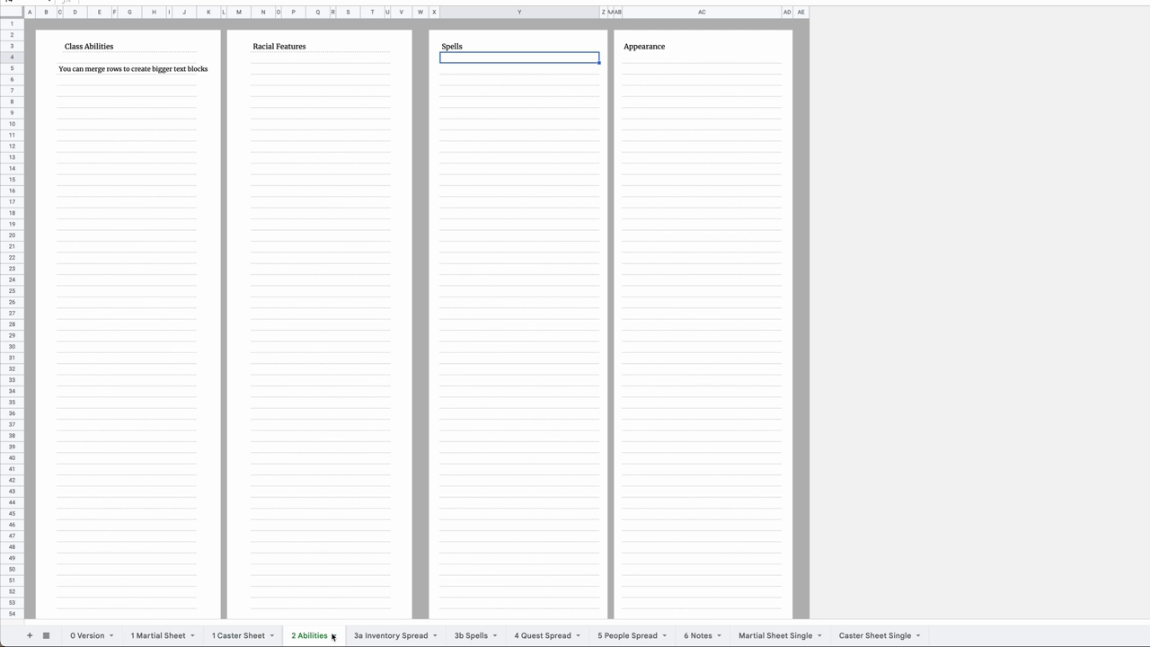
left_click(859, 636)
scroll(683, 539, "down", 2)
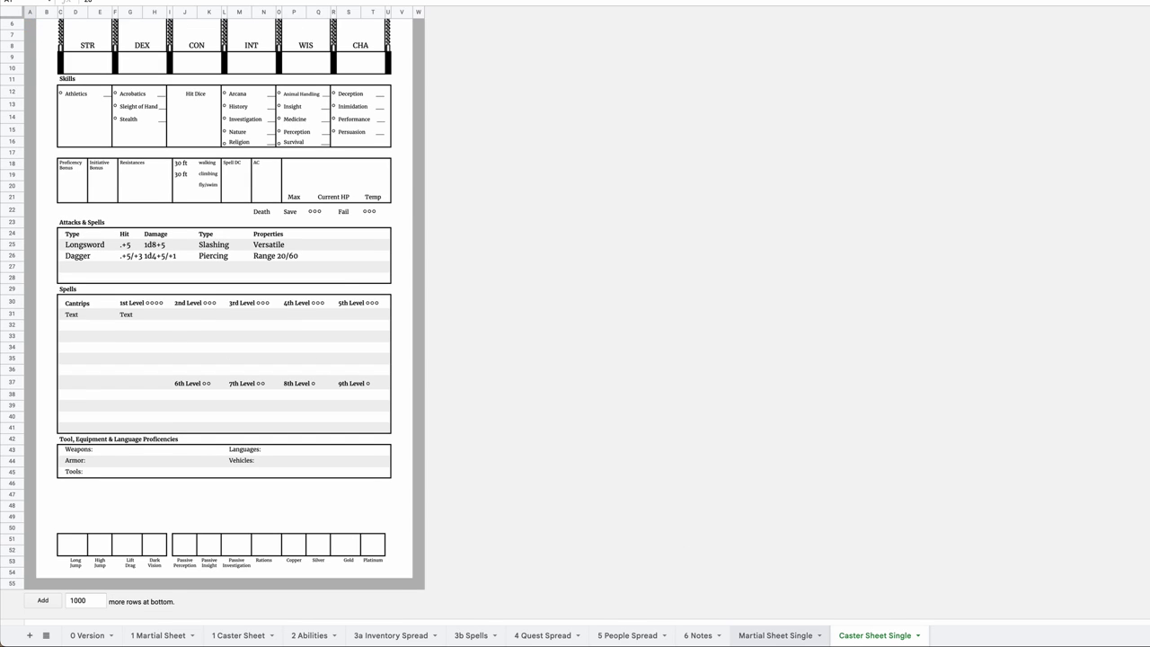
left_click(783, 636)
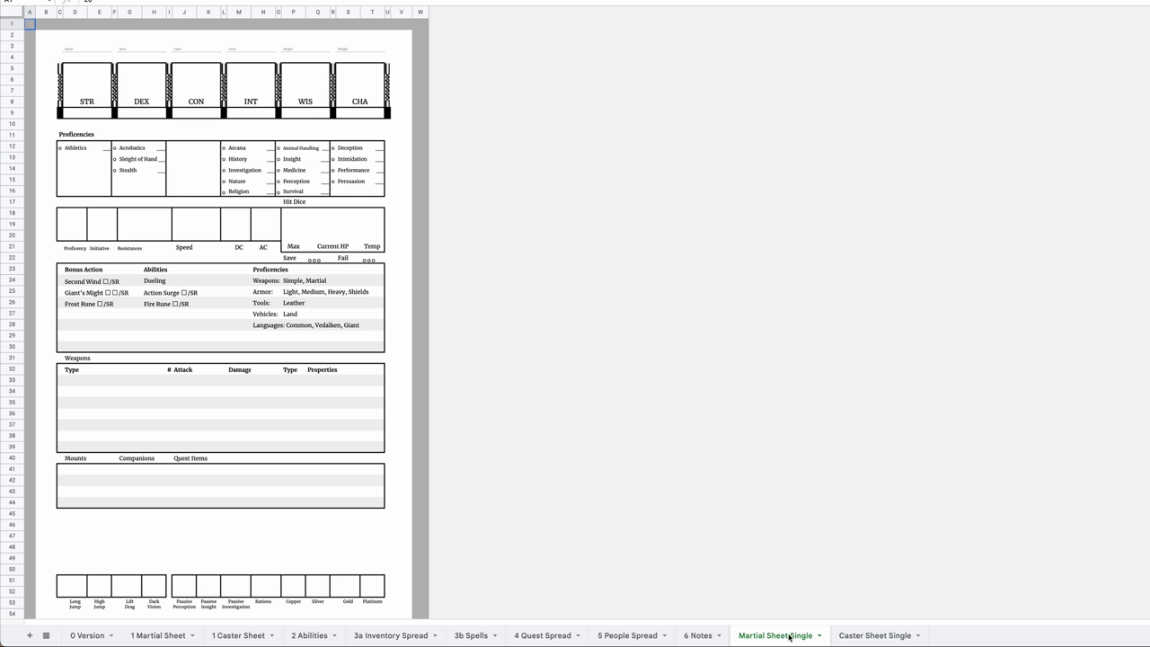
left_click(885, 639)
left_click(786, 637)
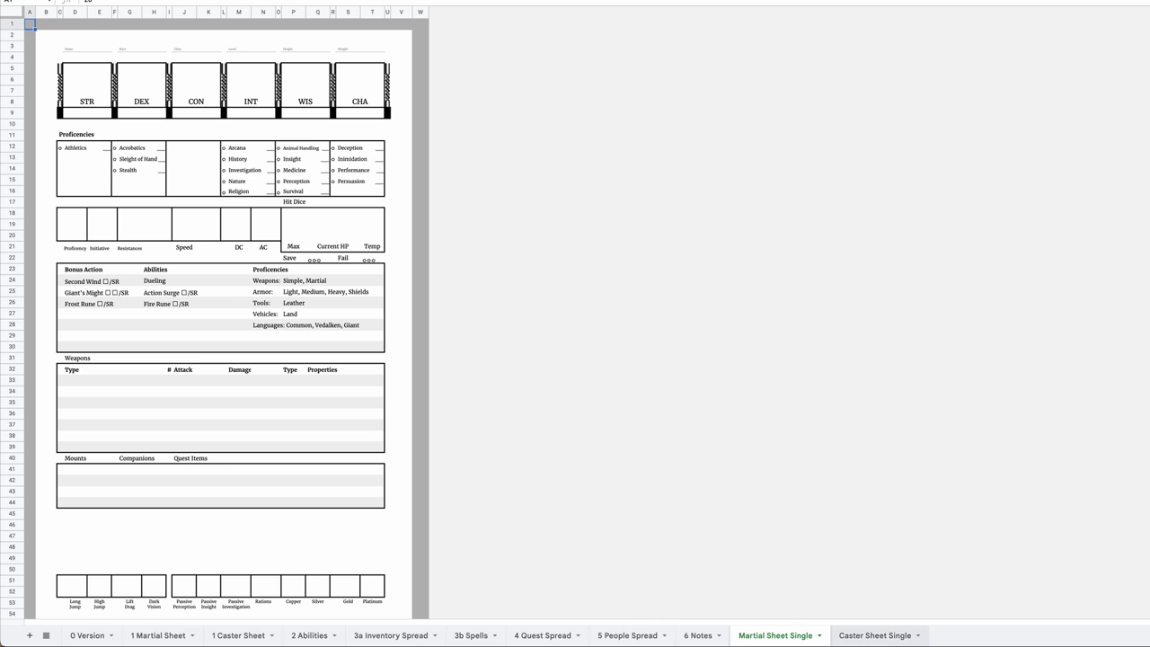
left_click(907, 639)
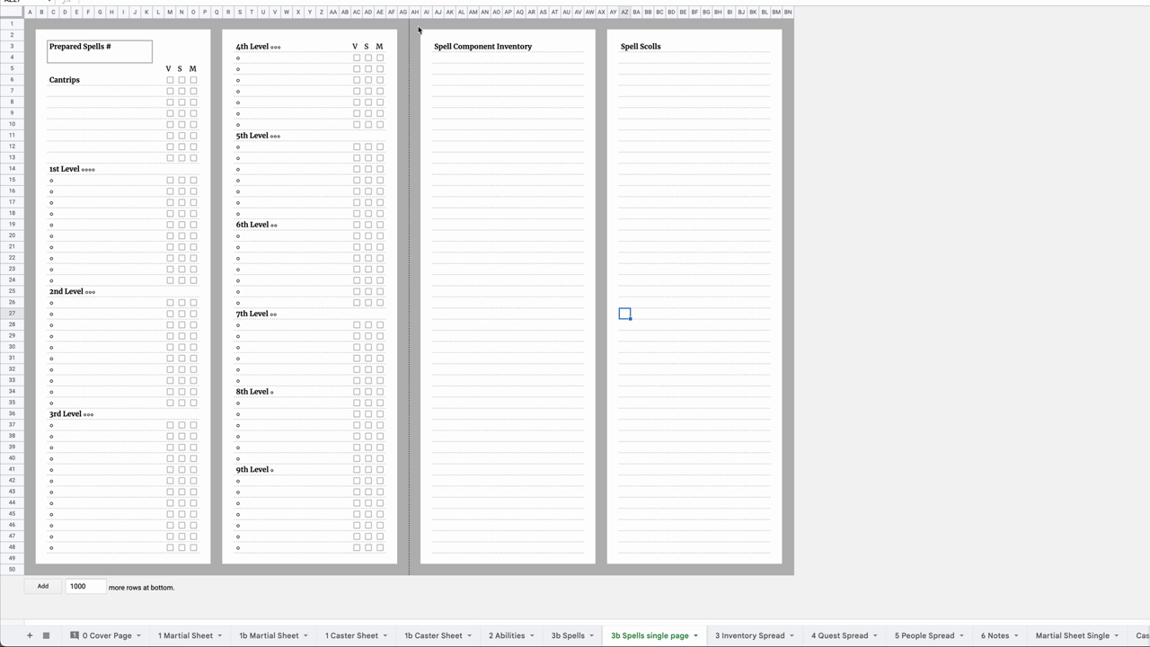
Delete columns AH–BN of the 3b Spells single page sheet, then undo to restore them.
left_click(415, 13)
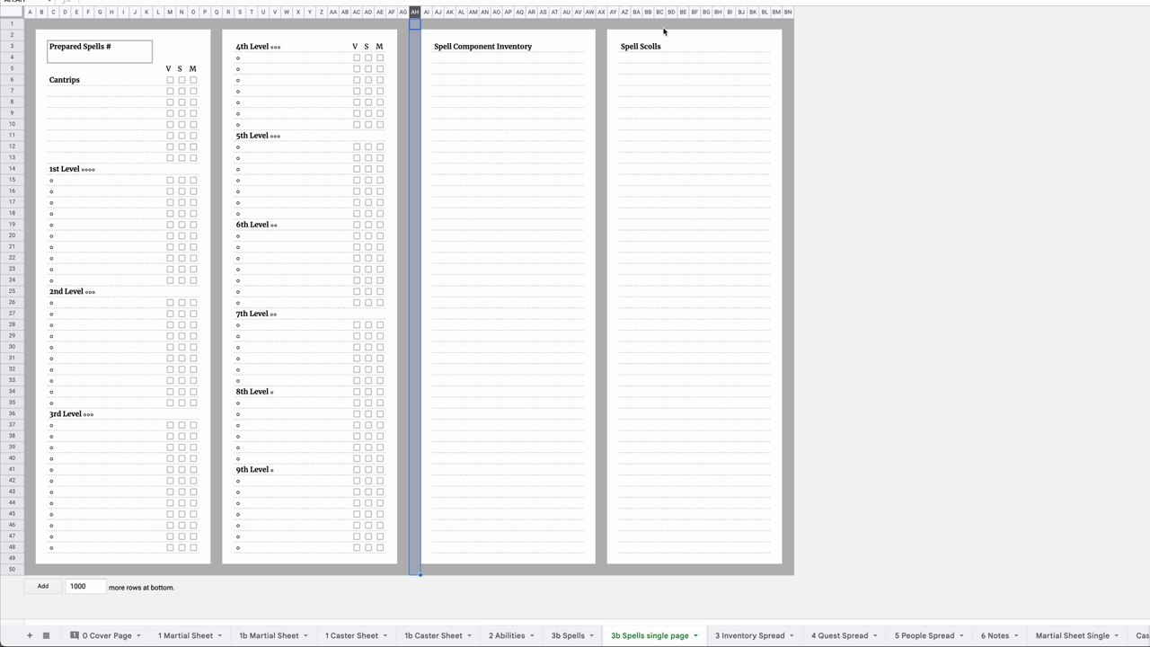
left_click(786, 13, "shift")
right_click(787, 15)
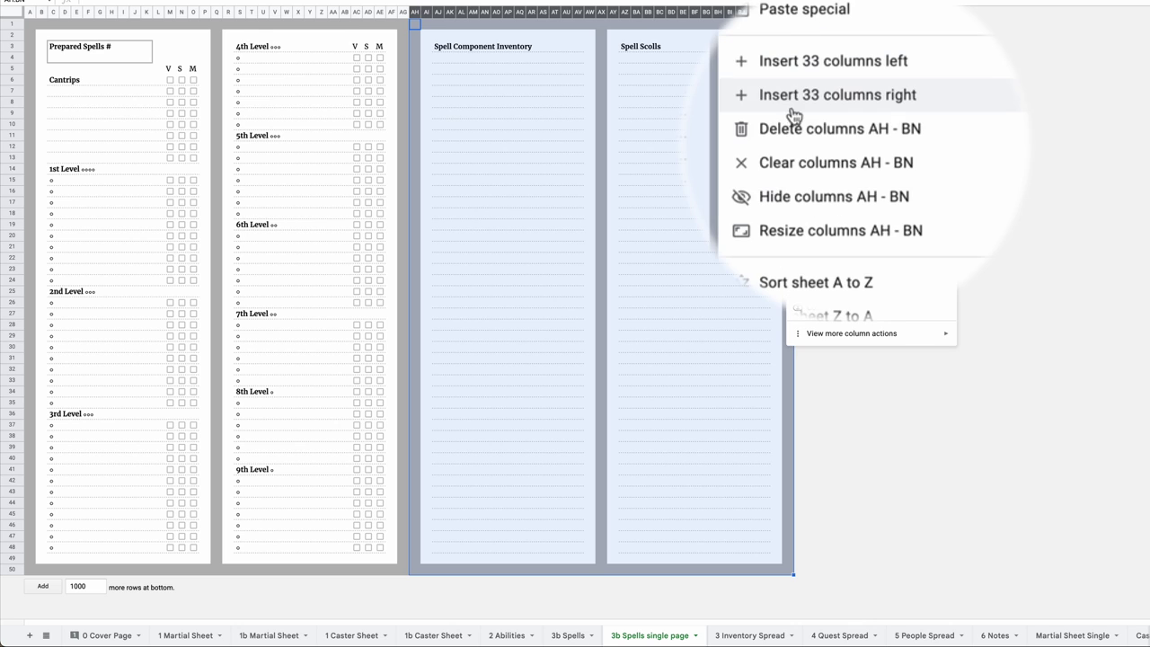
left_click(824, 137)
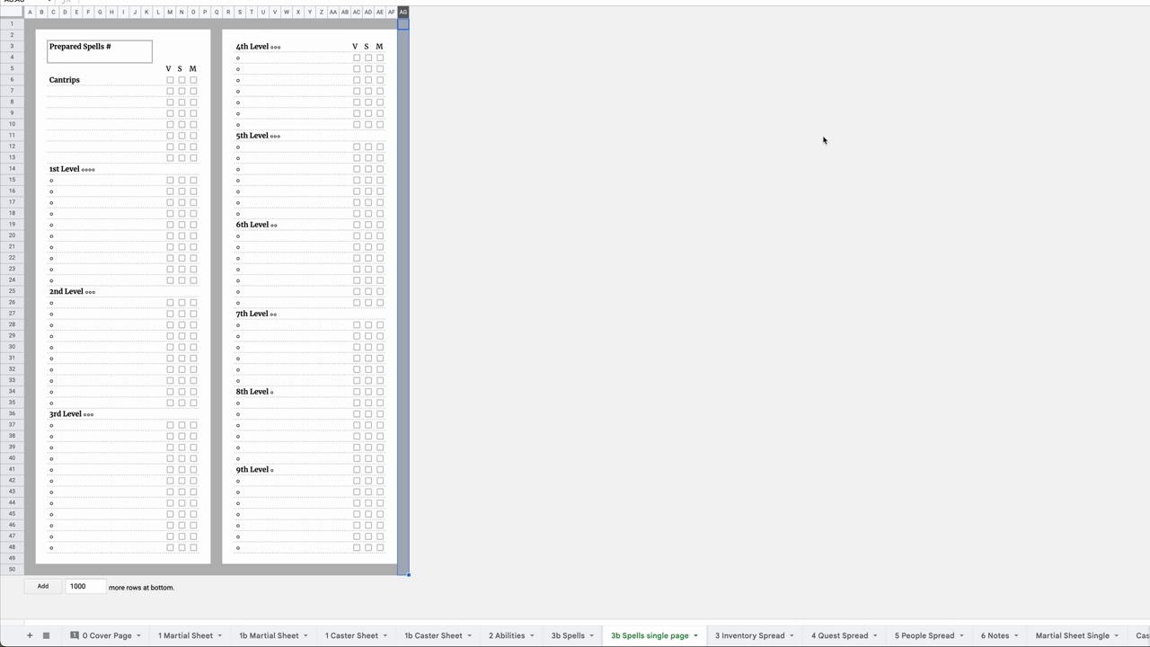
left_click(712, 190)
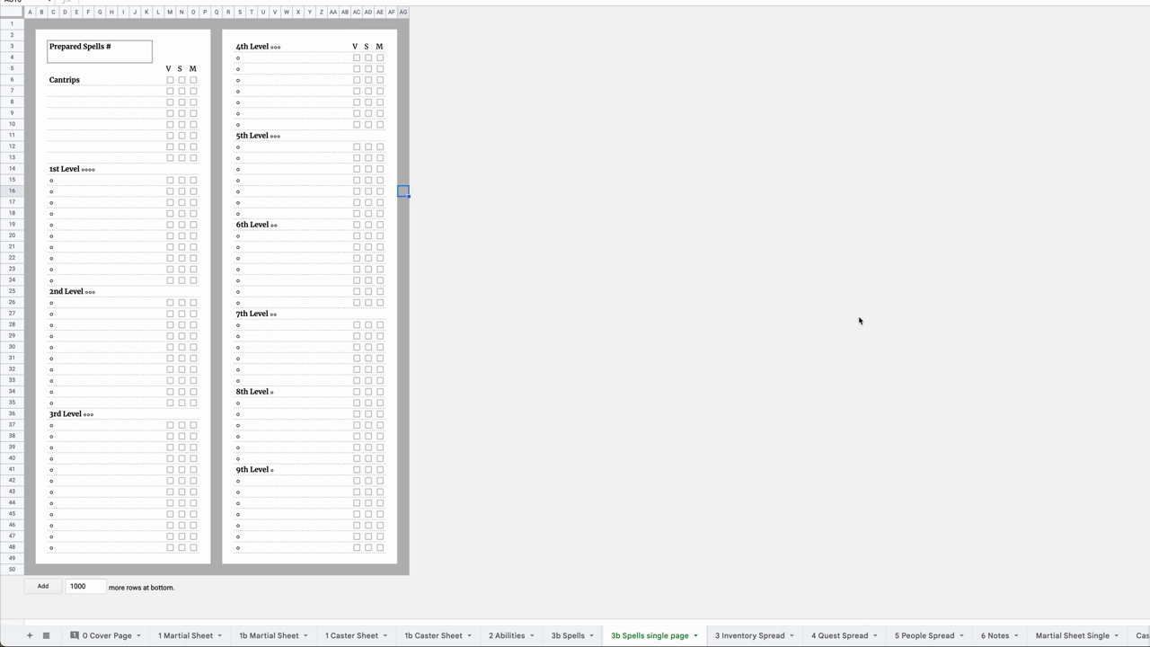
key("ctrl+z")
Select A1:AG50 and set print to Selected cells in portrait orientation.
left_click(30, 24)
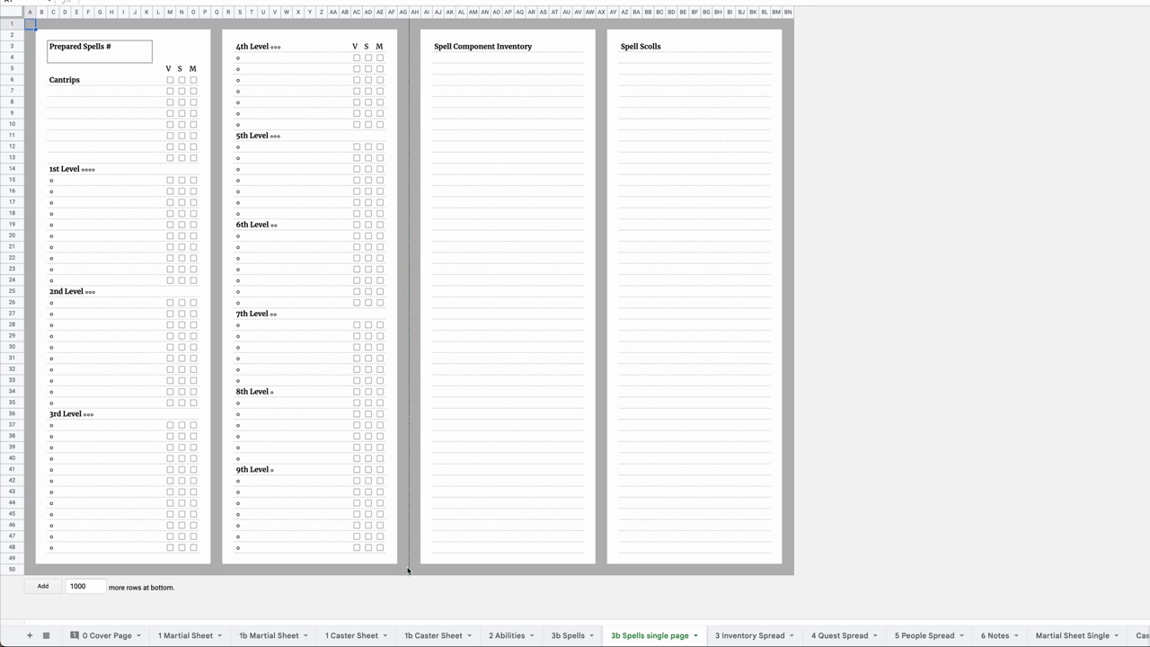
left_click(405, 574, "shift")
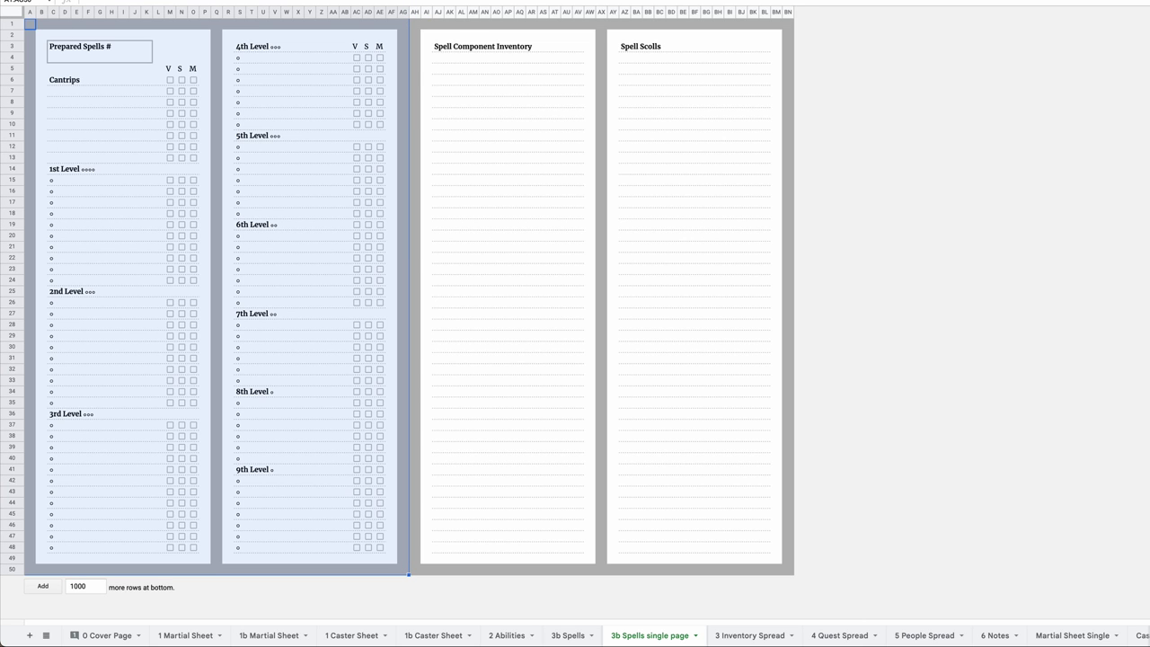
key("ctrl+p")
left_click(1051, 62)
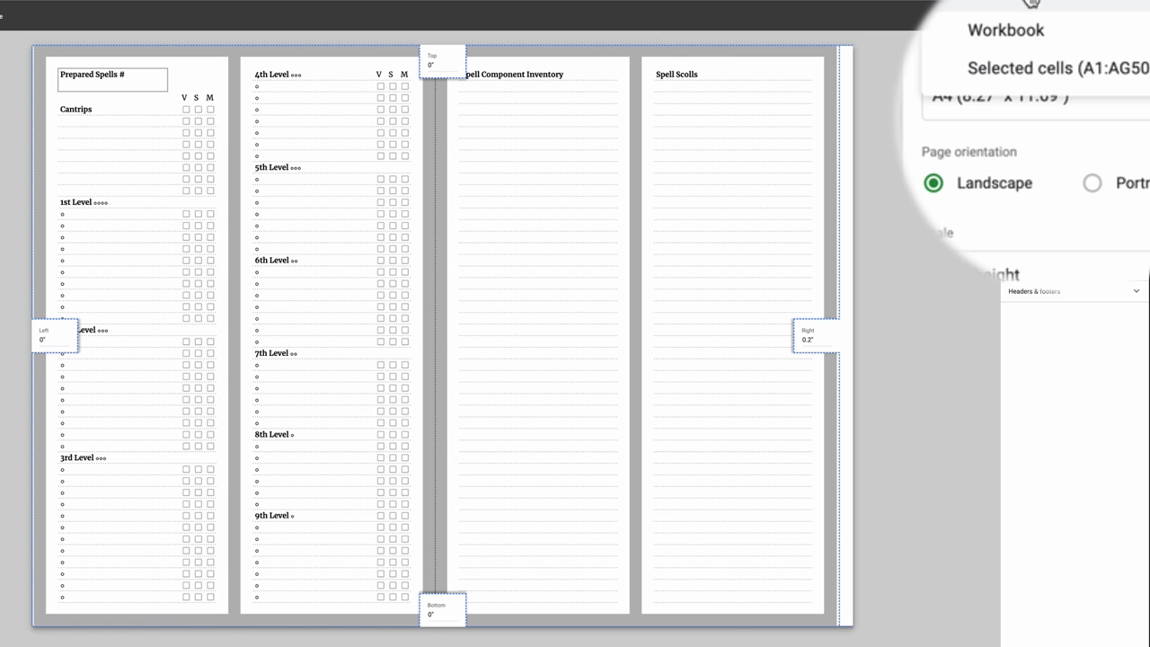
left_click(1021, 85)
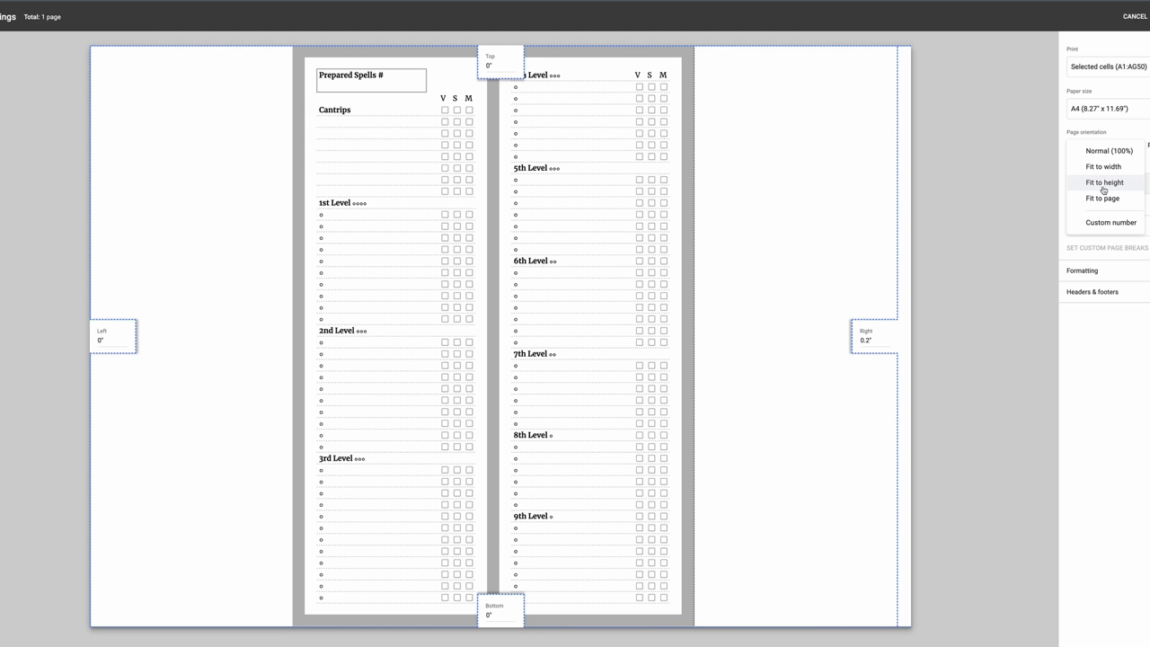
left_click(1148, 146)
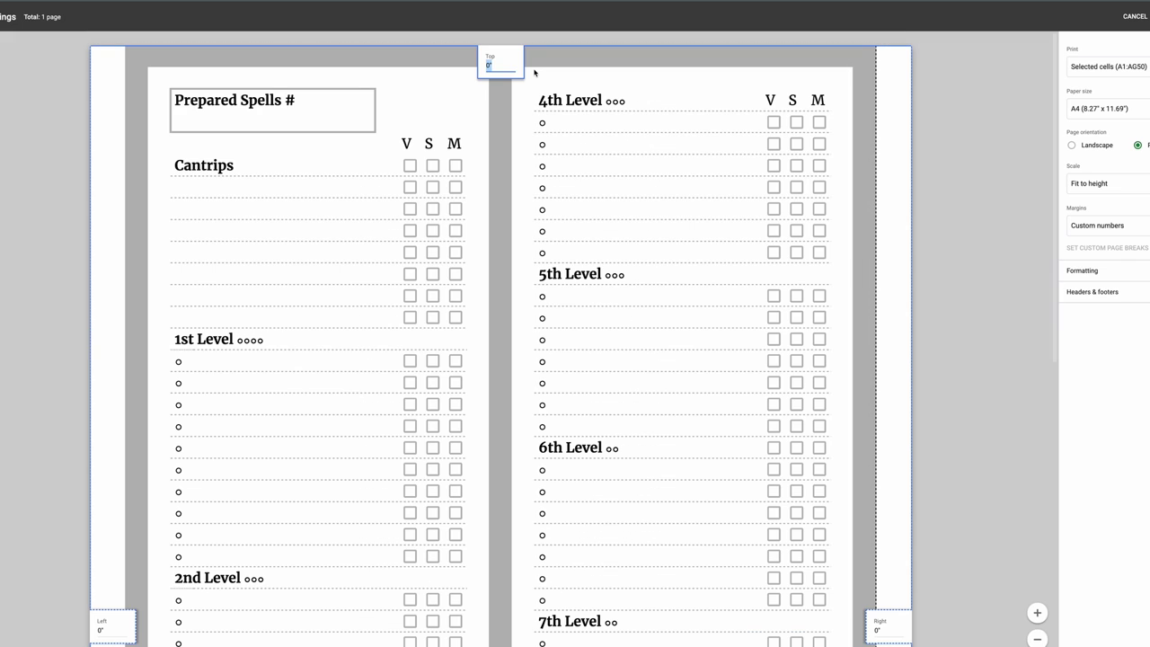